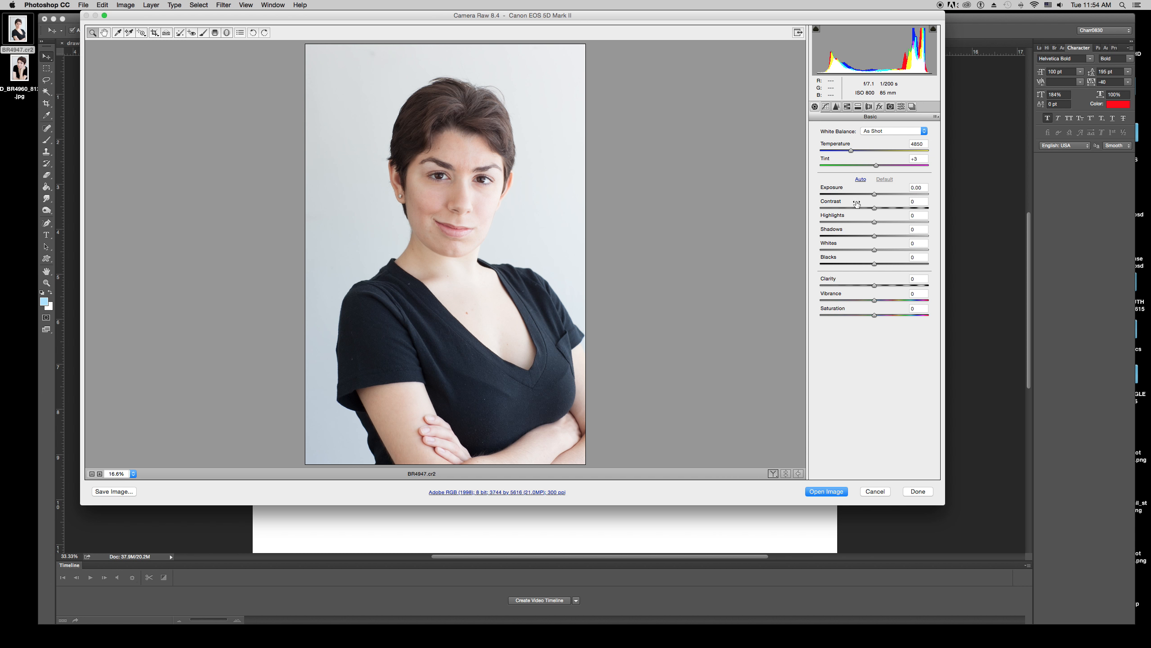
Try out the Exposure, Highlights and Whites sliders, then reset the Basic tone settings to Default.
drag(873, 197, 872, 197)
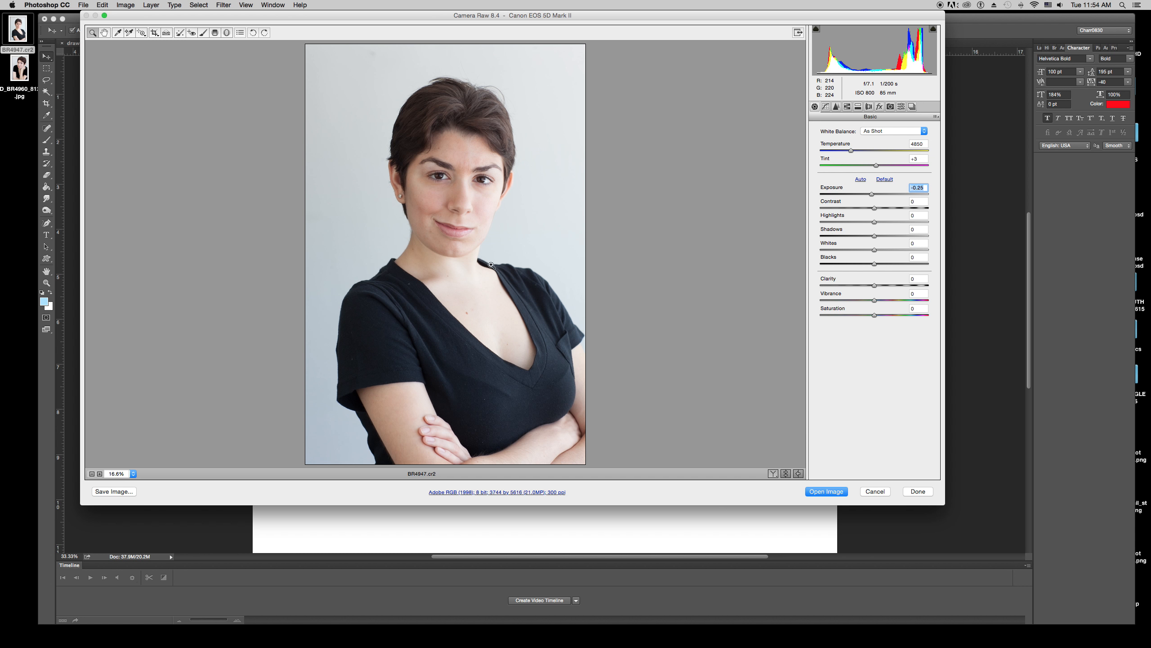
drag(874, 222, 804, 223)
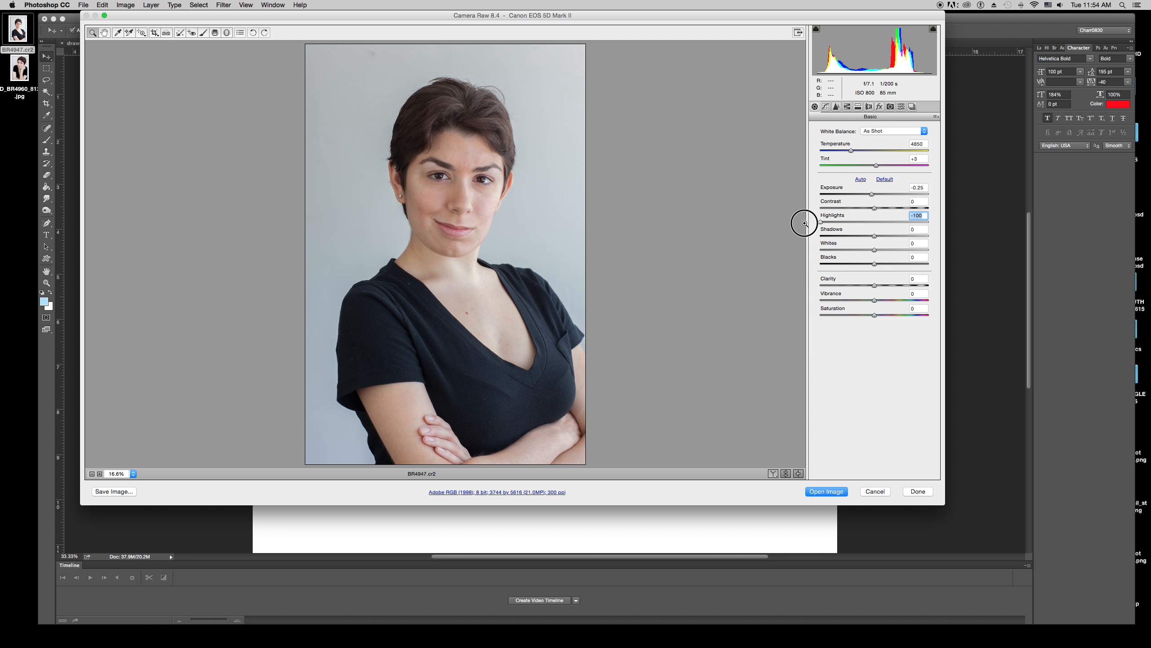
drag(805, 223, 934, 226)
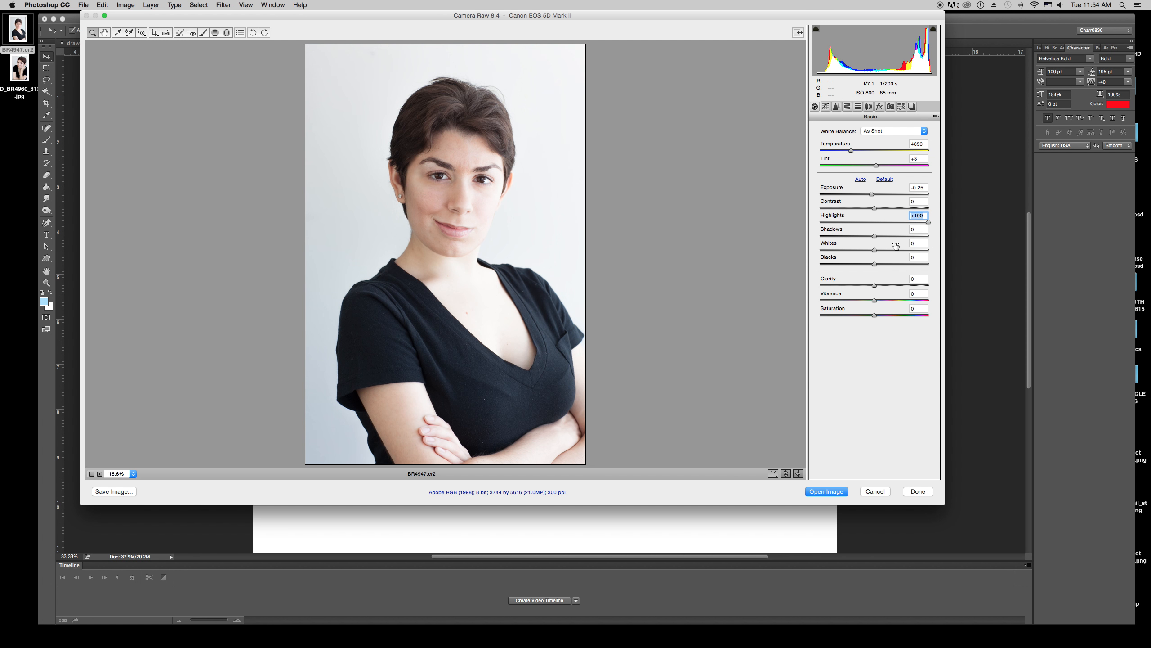
mouse_move(874, 250)
mouse_down()
mouse_move(958, 251)
mouse_move(806, 253)
mouse_move(917, 248)
mouse_move(873, 250)
mouse_up()
mouse_move(871, 195)
mouse_down()
mouse_move(882, 193)
mouse_move(853, 196)
mouse_up()
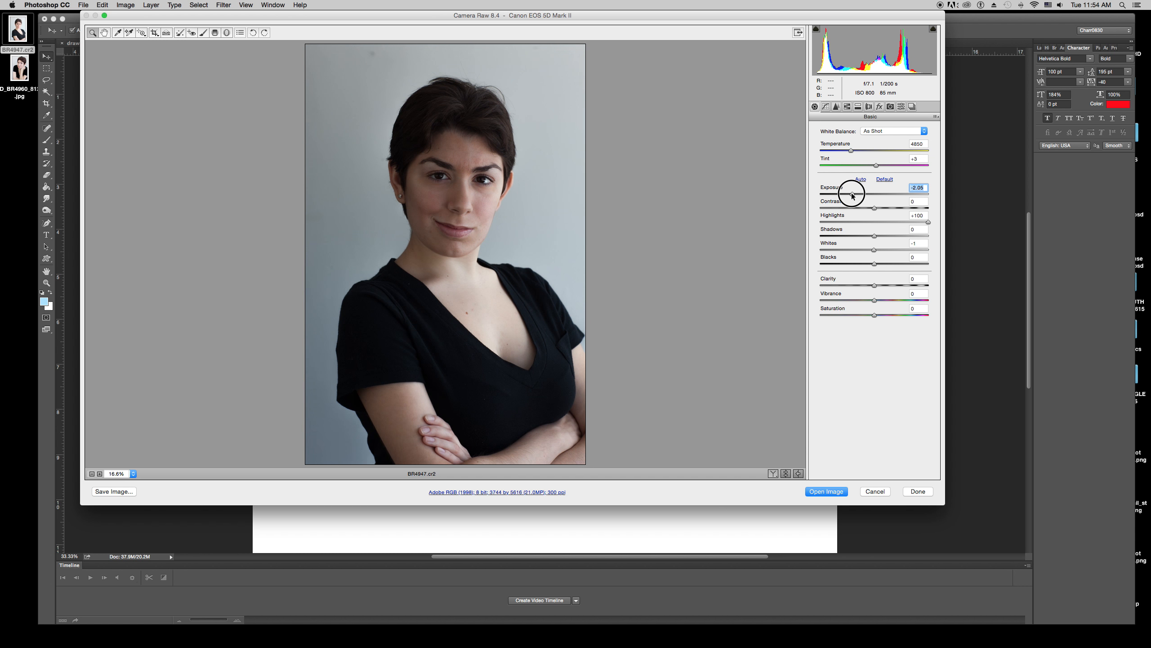
click(879, 182)
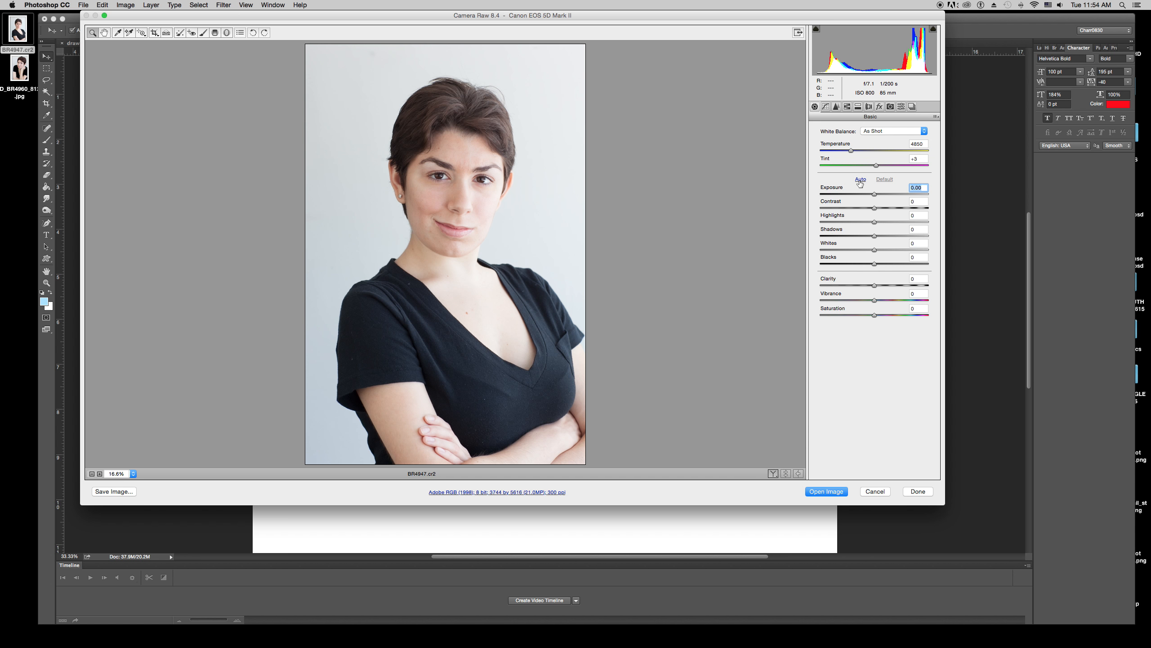
Apply Auto tone correction, then reset the tone settings back to Default.
key(alt)
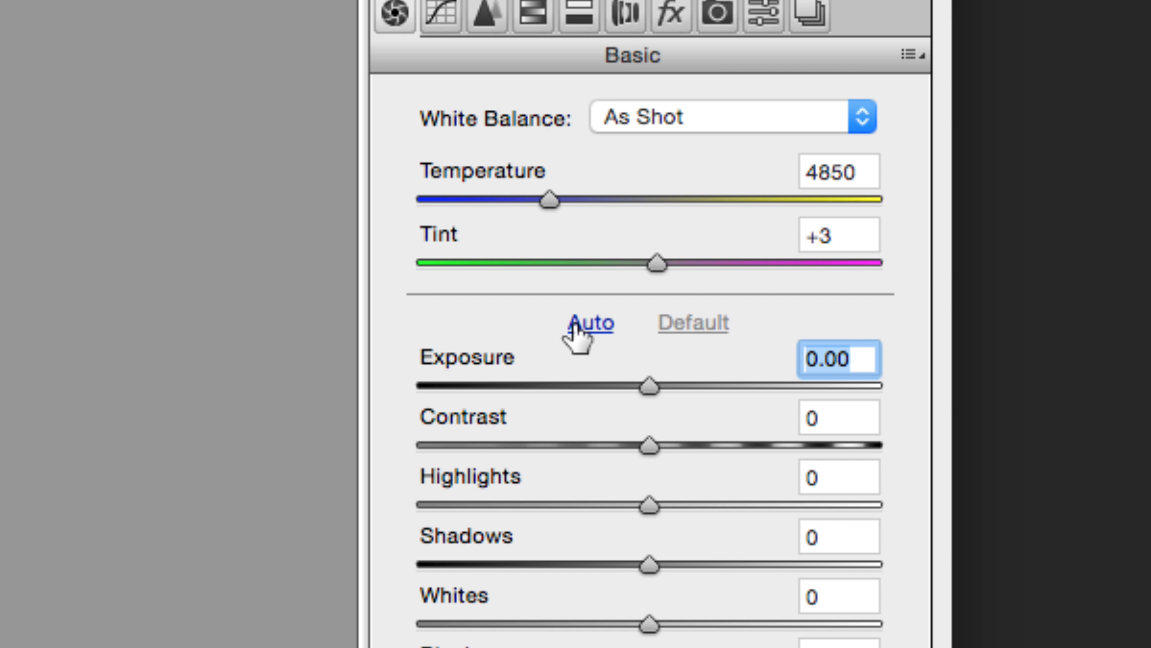
click(574, 324)
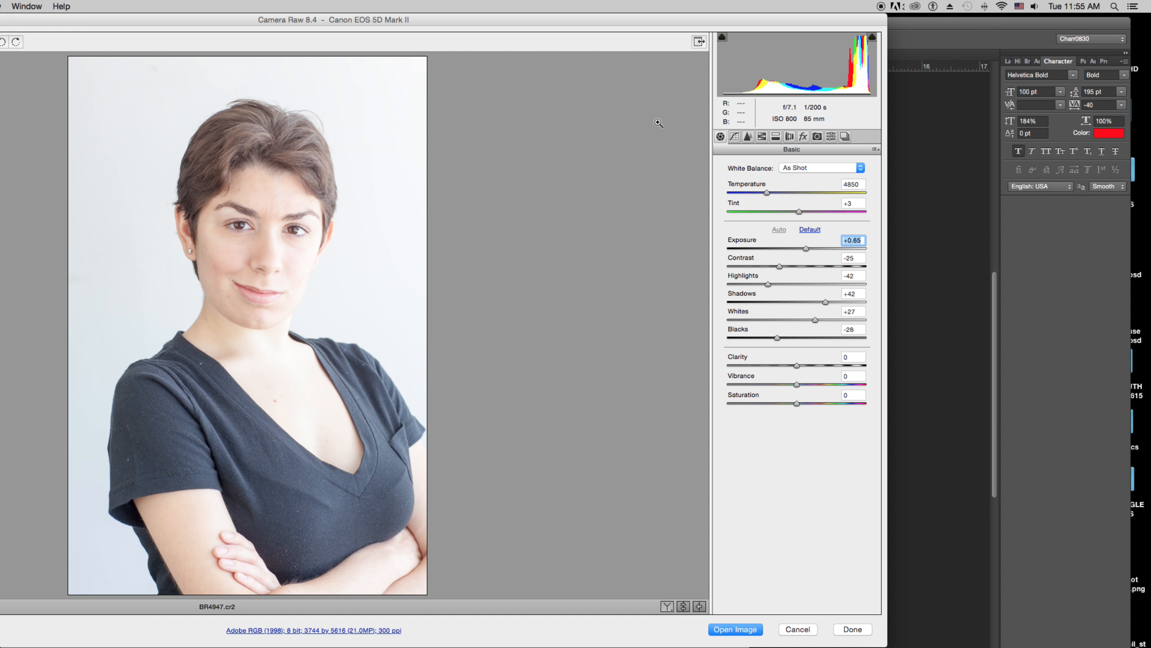
key(alt)
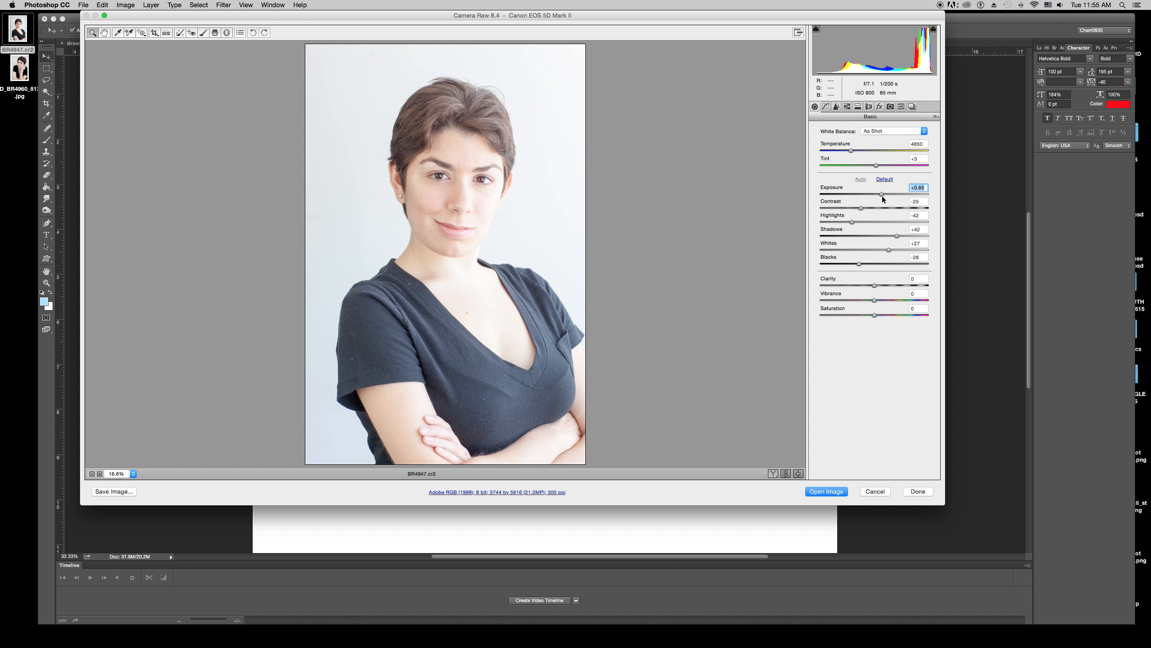
drag(880, 194, 873, 191)
click(883, 179)
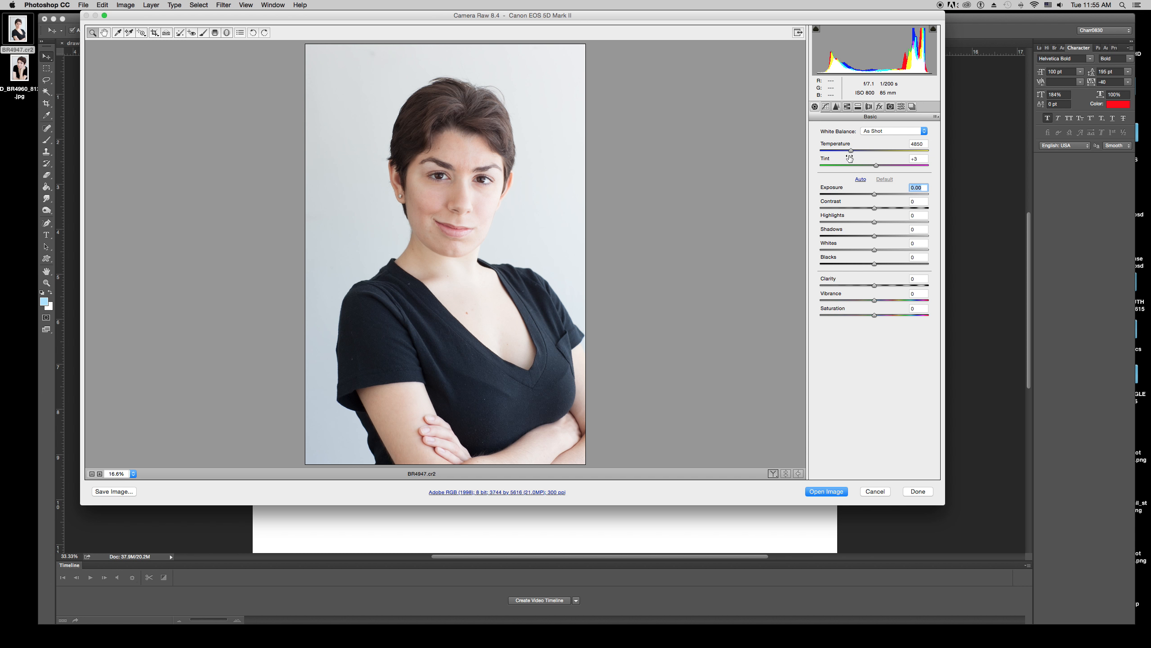
Try raising the Tint, then return White Balance to As Shot.
drag(851, 150, 884, 166)
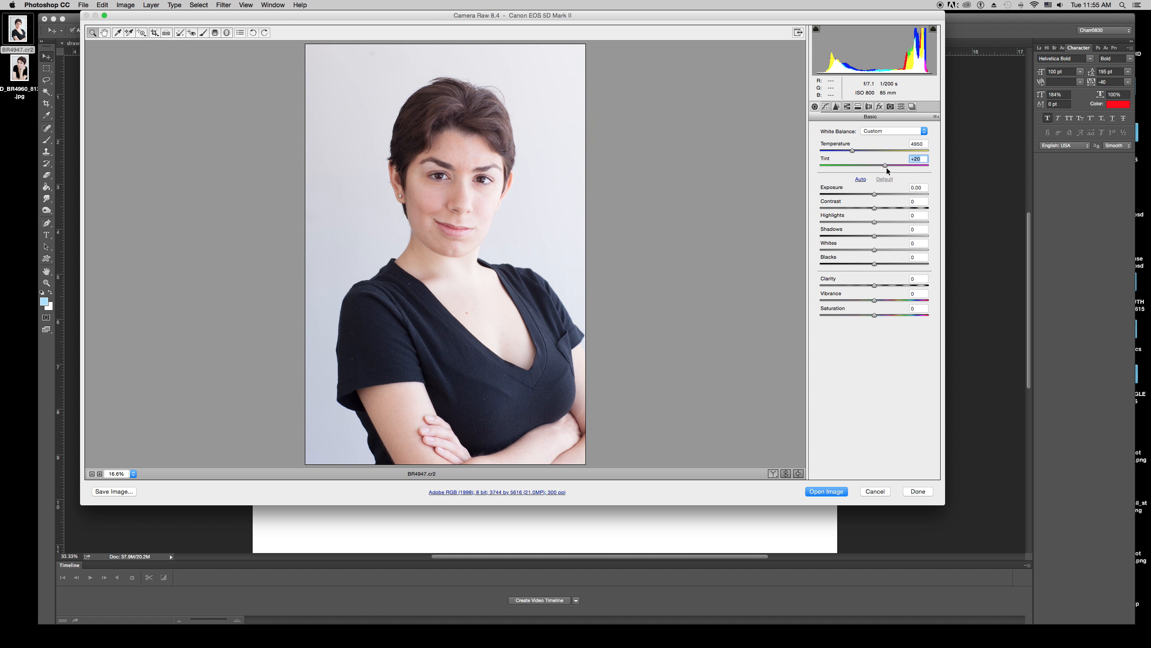
click(874, 132)
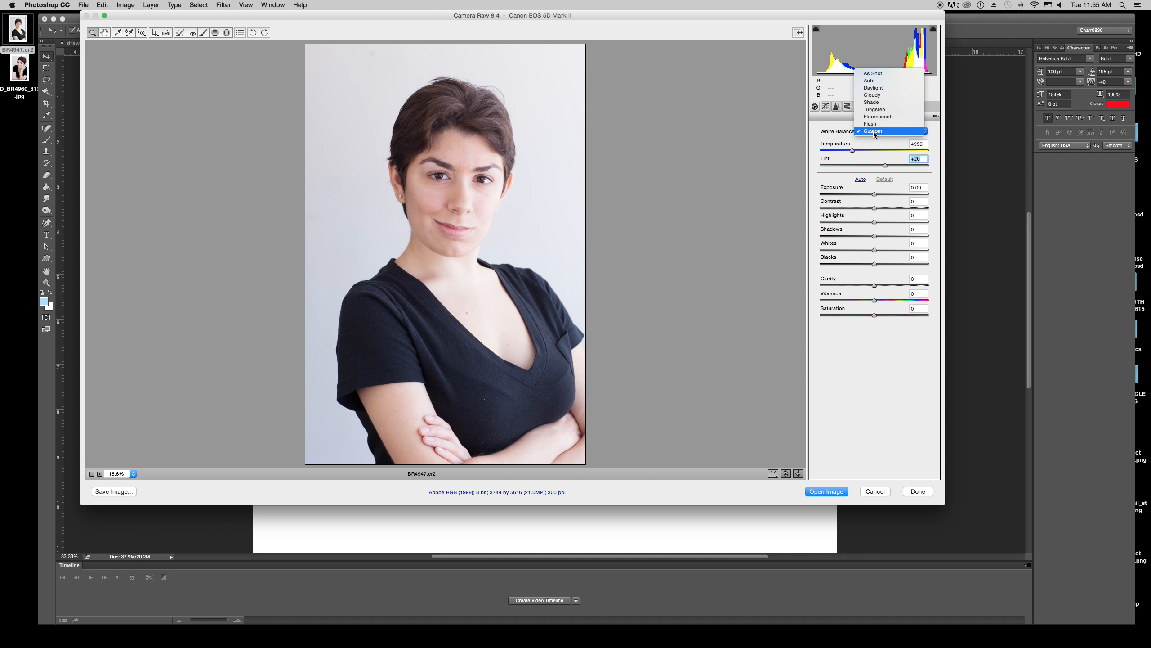
click(870, 73)
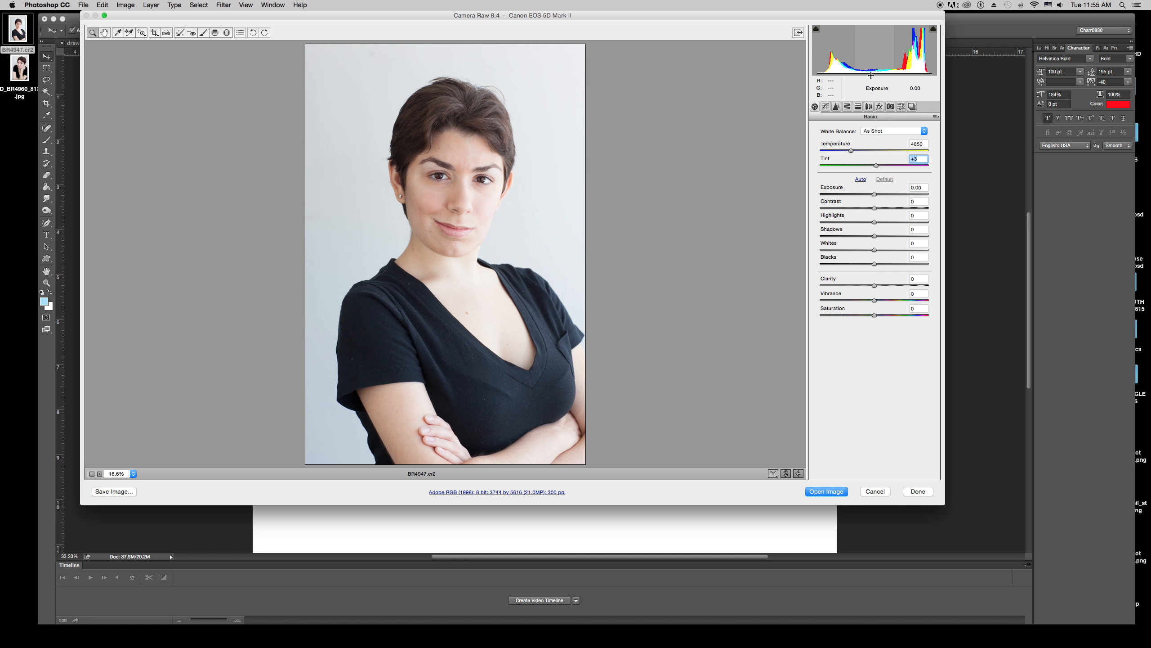
Compare the White Balance presets Auto, Daylight, Cloudy, Shade, Tungsten, Fluorescent and Flash on the portrait.
click(880, 131)
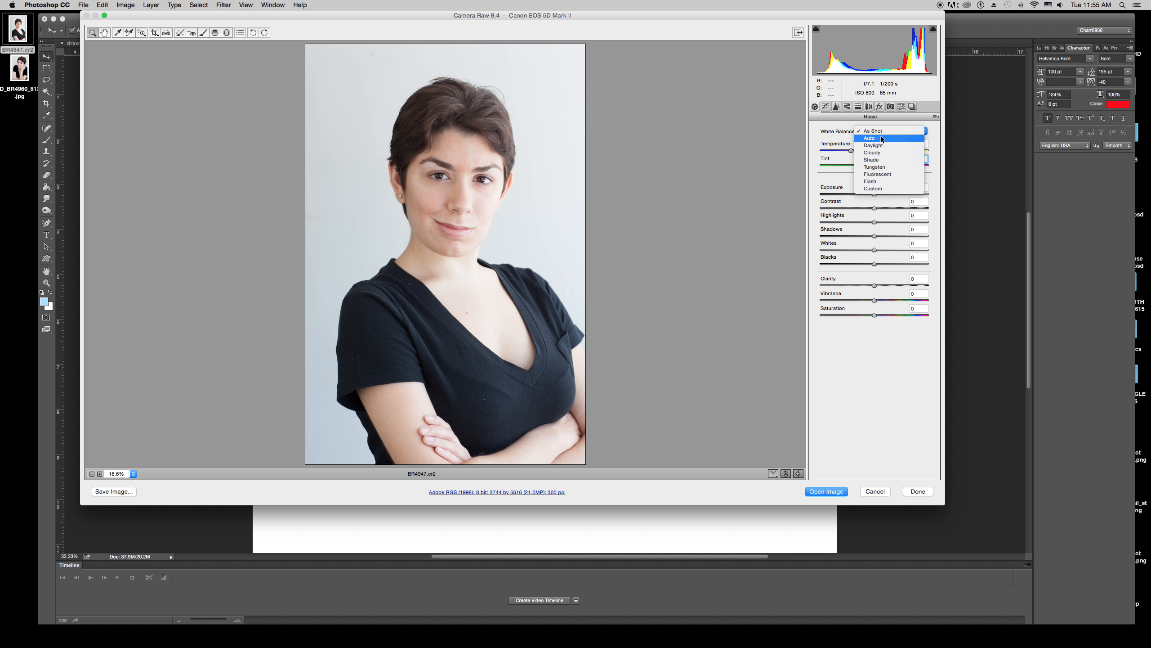
click(882, 139)
click(881, 135)
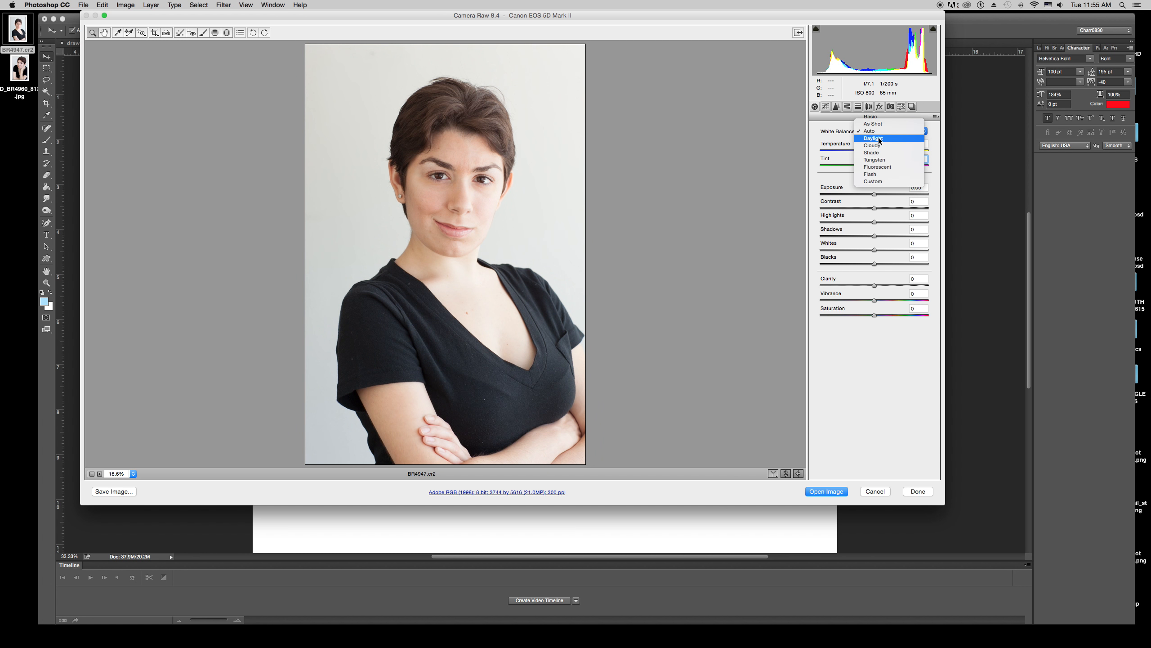
click(878, 134)
click(878, 130)
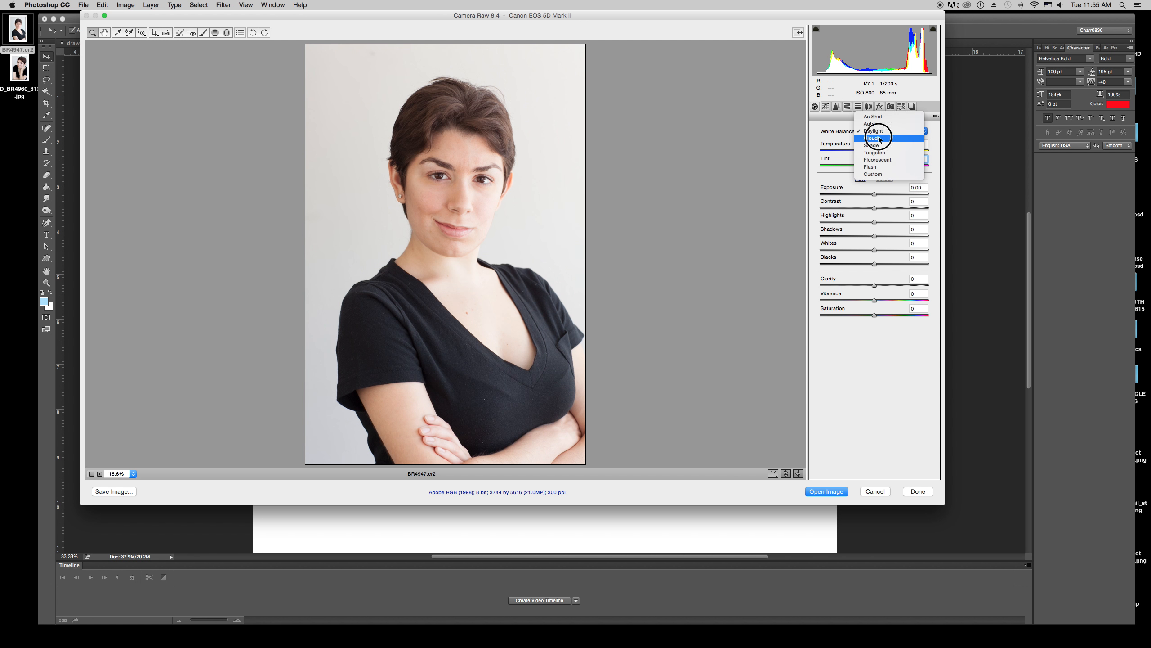
click(878, 136)
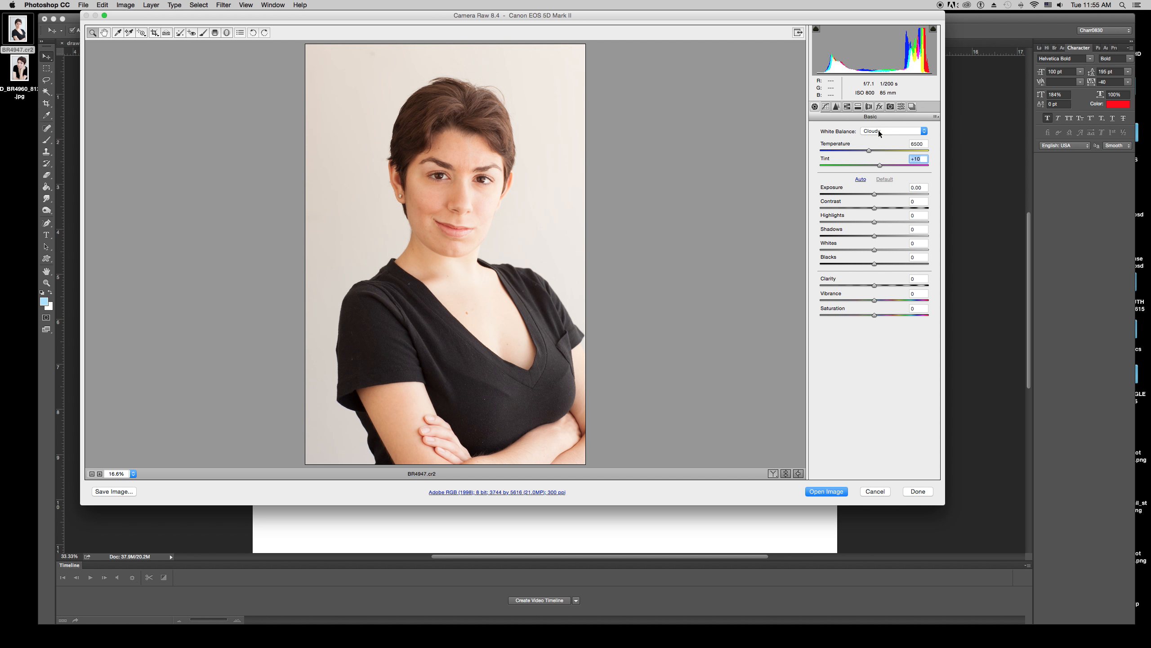
click(878, 130)
click(879, 140)
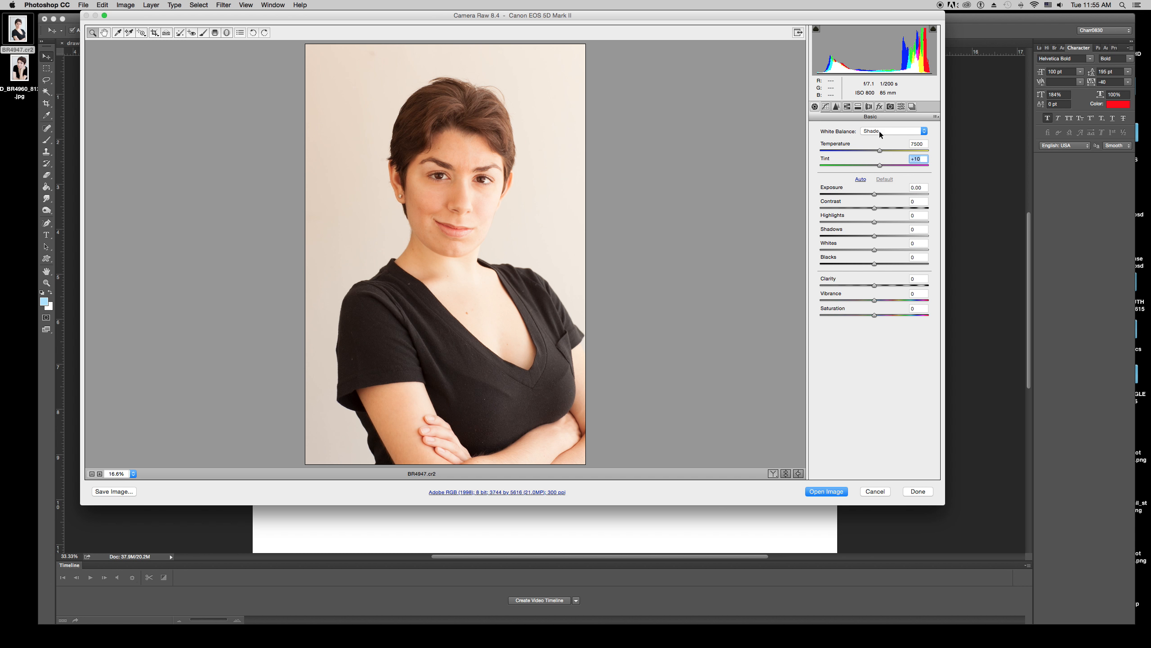
click(881, 131)
click(881, 138)
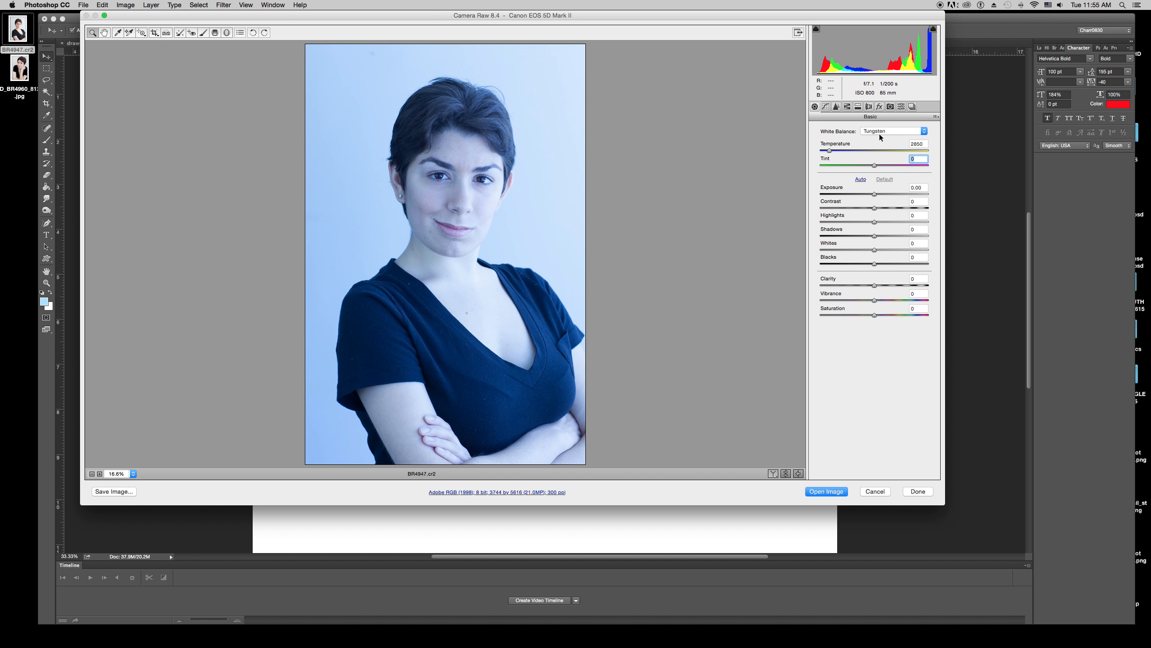
click(879, 131)
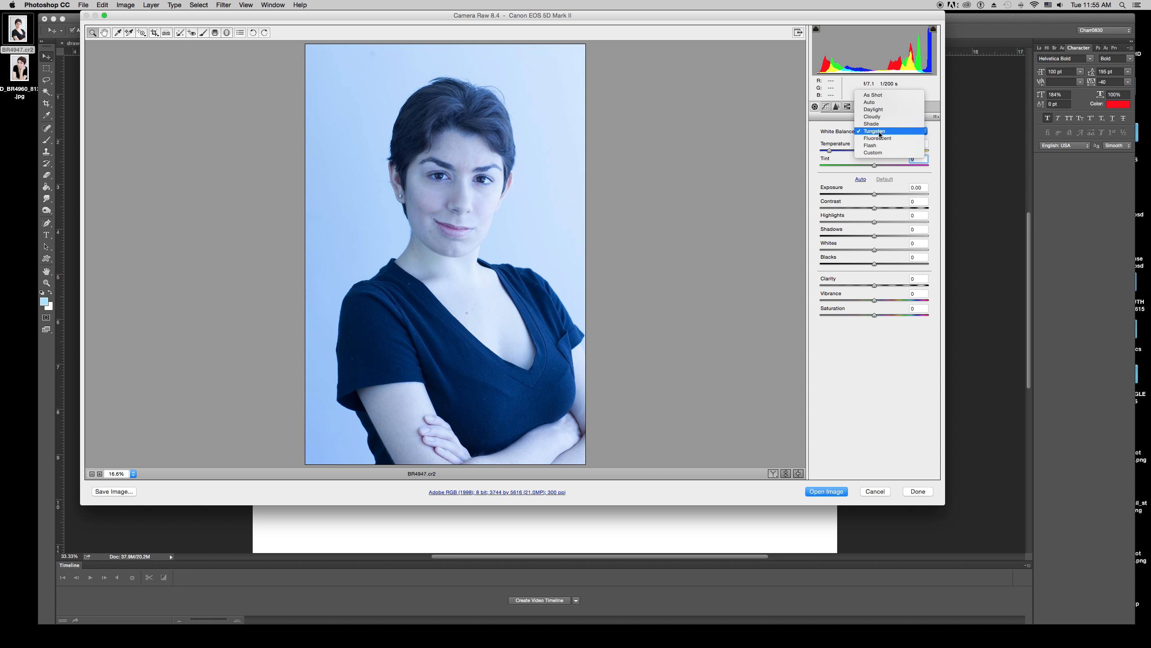
click(877, 138)
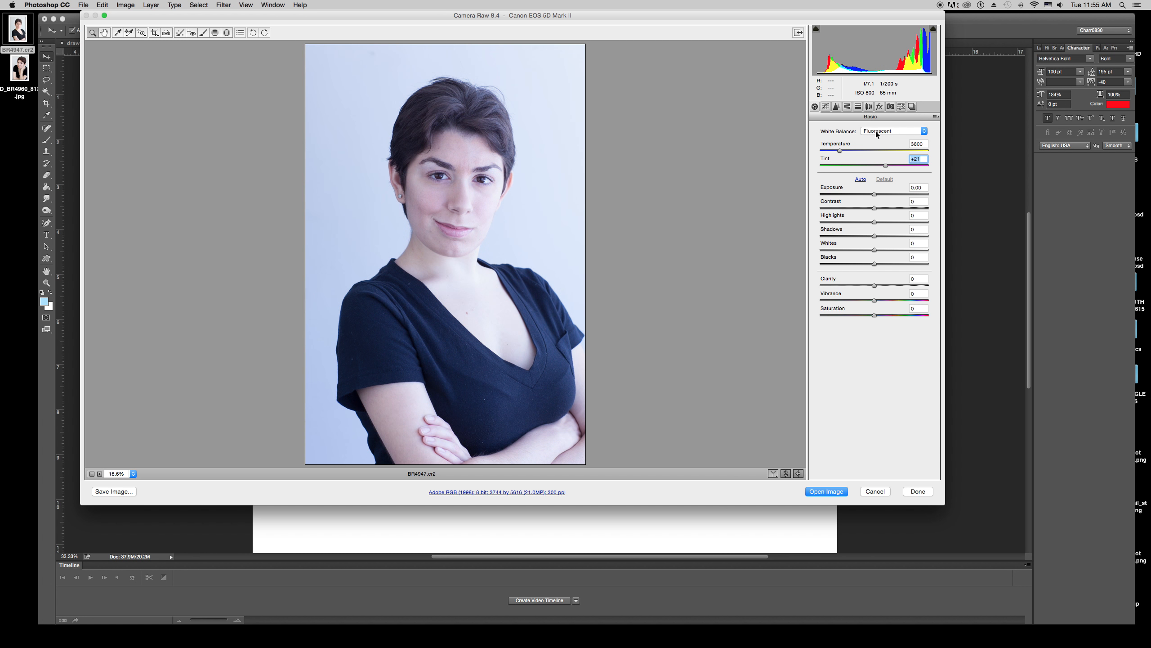
click(876, 131)
click(876, 138)
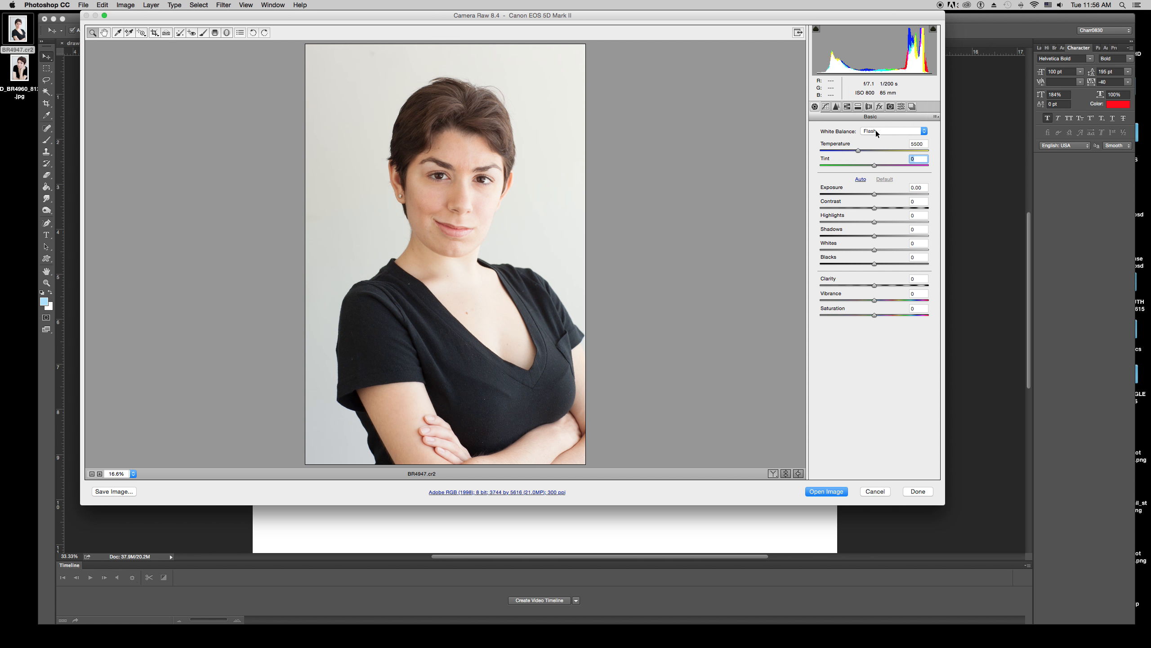
Set White Balance to Custom with Temperature 4900 and Tint +13.
click(876, 130)
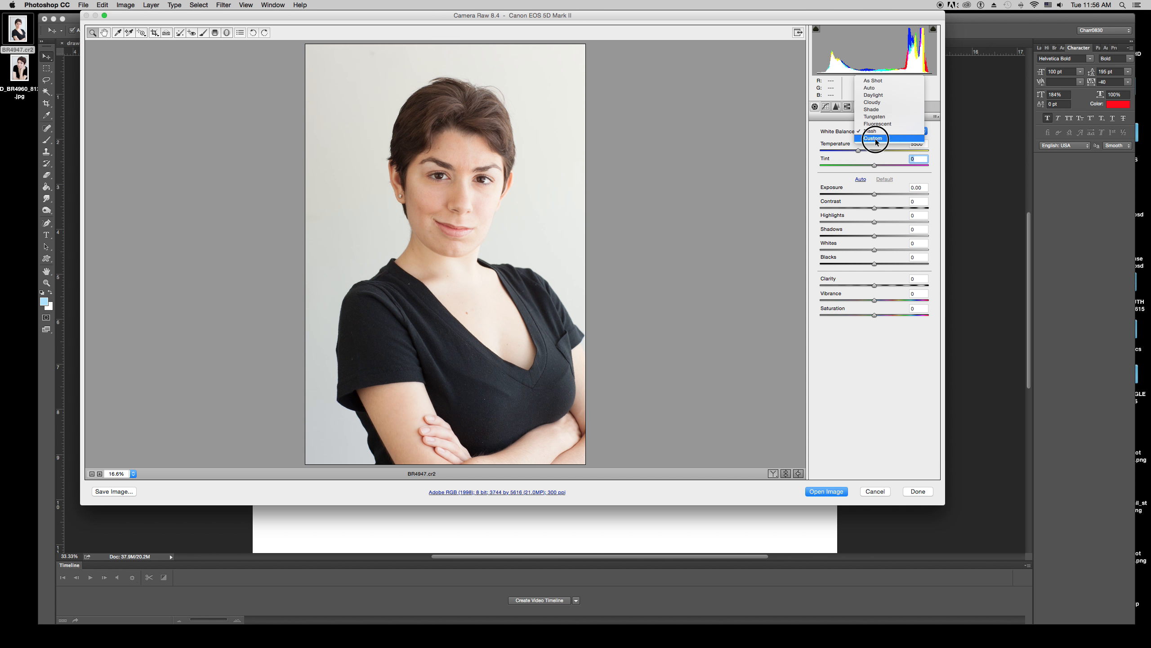
click(875, 139)
mouse_move(852, 151)
mouse_down()
mouse_move(866, 151)
mouse_move(851, 153)
mouse_up()
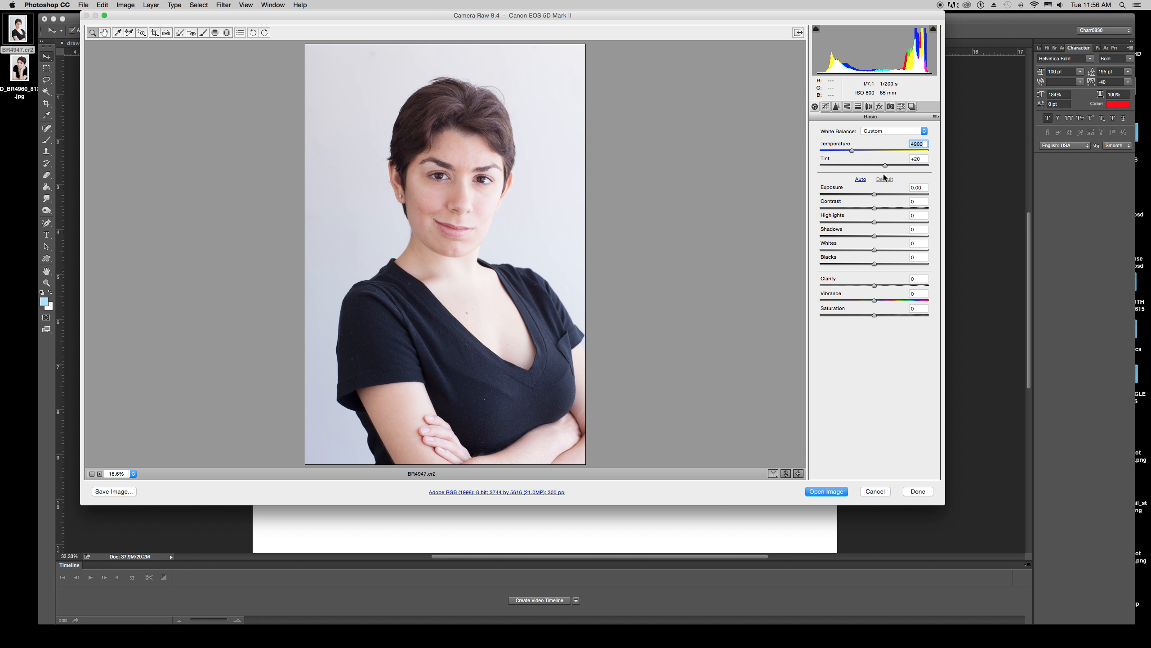
mouse_move(883, 164)
mouse_down()
mouse_move(859, 167)
mouse_move(881, 168)
mouse_up()
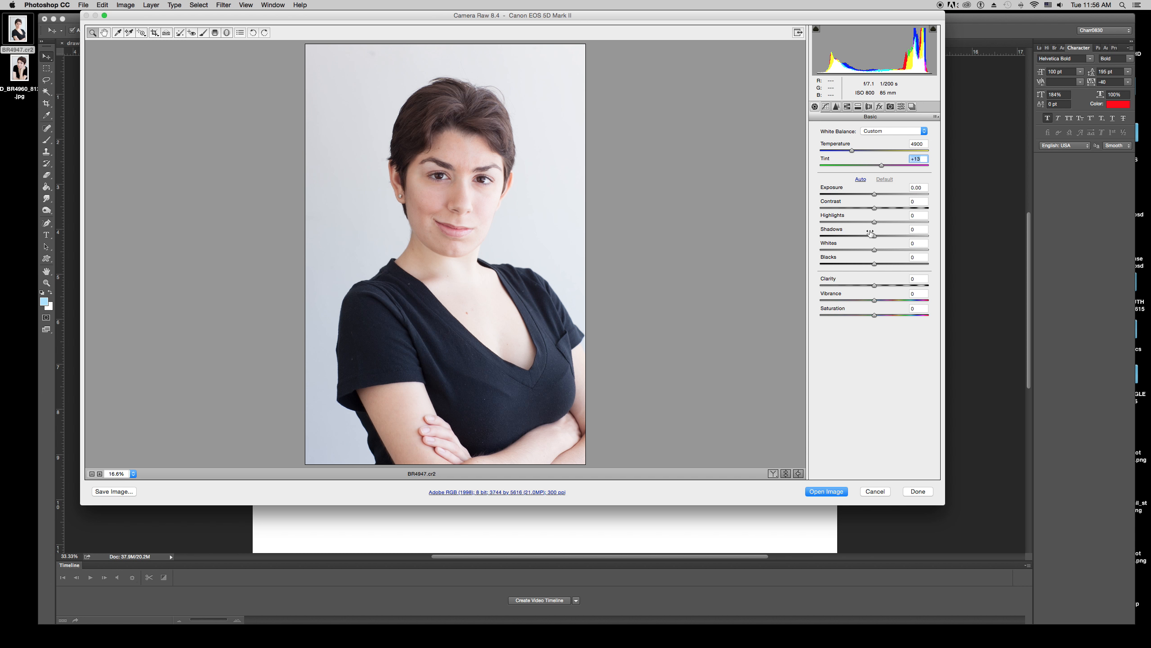
Set Highlights to -41, Shadows to +30 and Blacks to -35.
drag(874, 223, 850, 223)
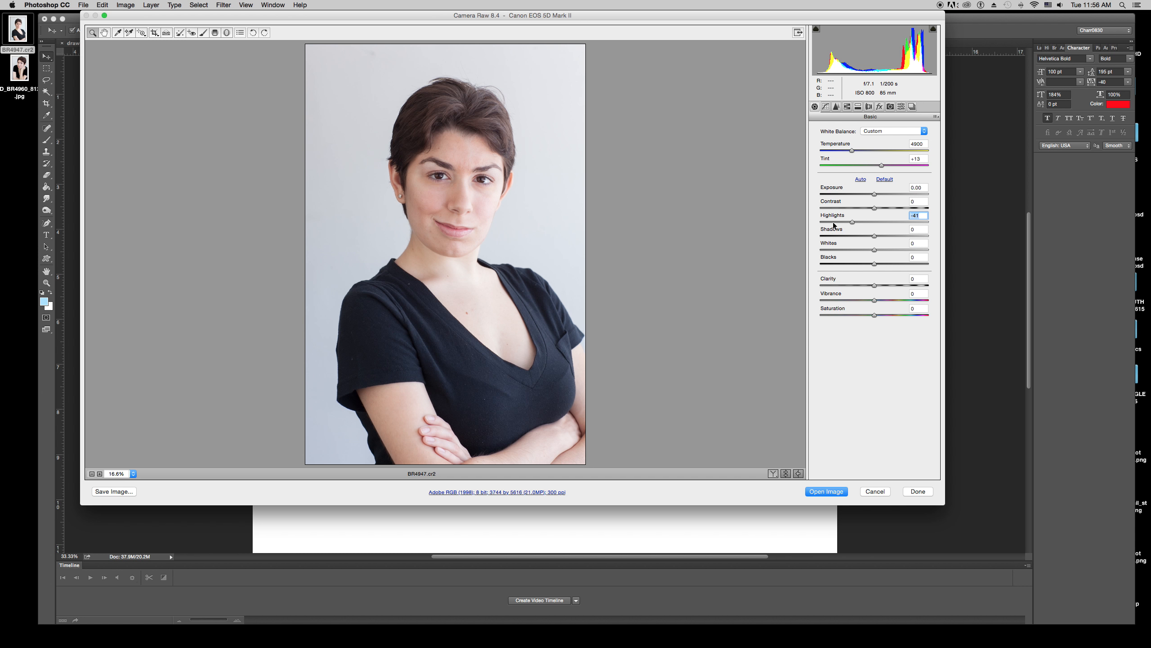
drag(874, 236, 845, 263)
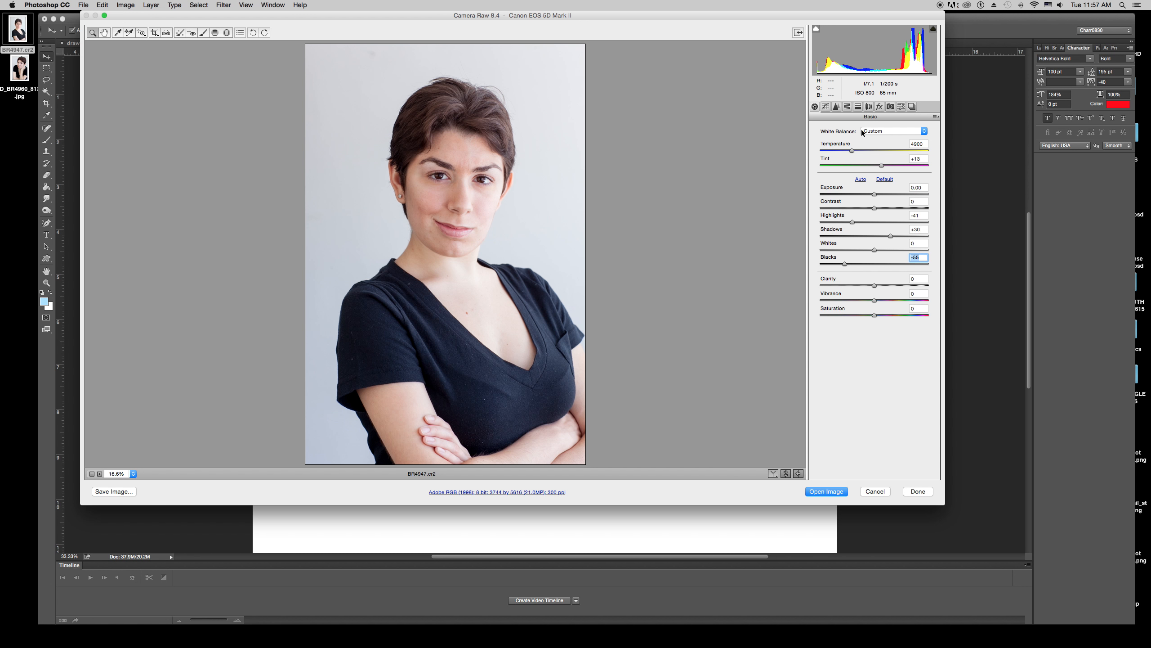
In the Detail panel at 100% zoom, set noise reduction Luminance to 37 and Luminance Detail to 21.
click(836, 107)
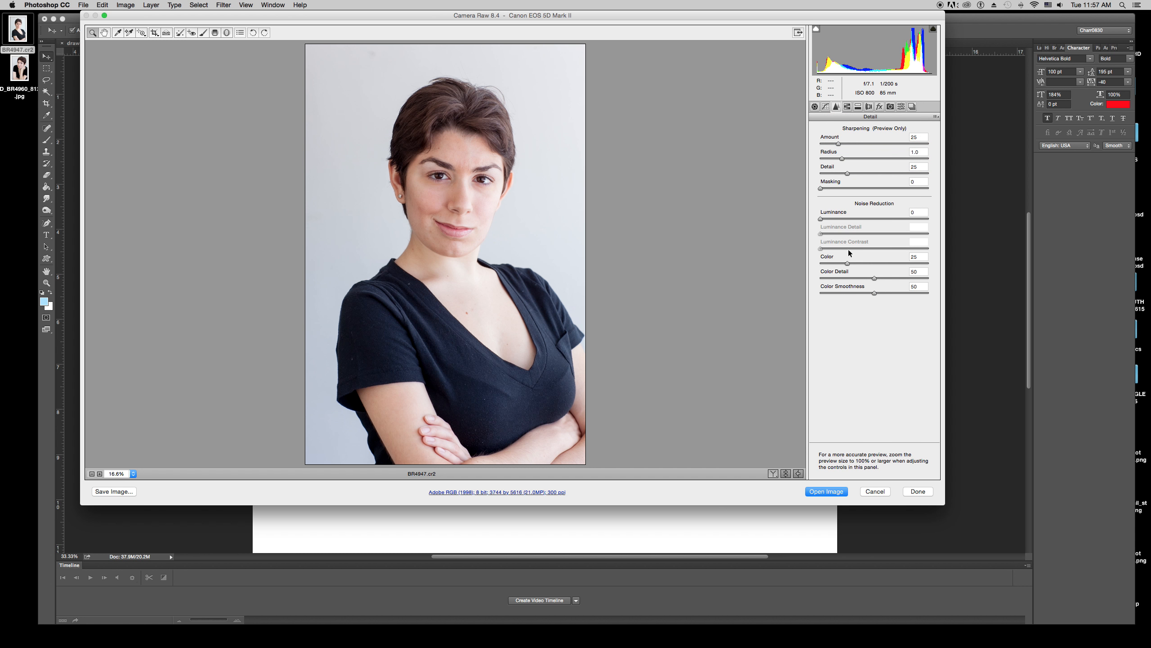
mouse_move(821, 220)
mouse_down()
mouse_move(940, 221)
mouse_move(811, 236)
mouse_up()
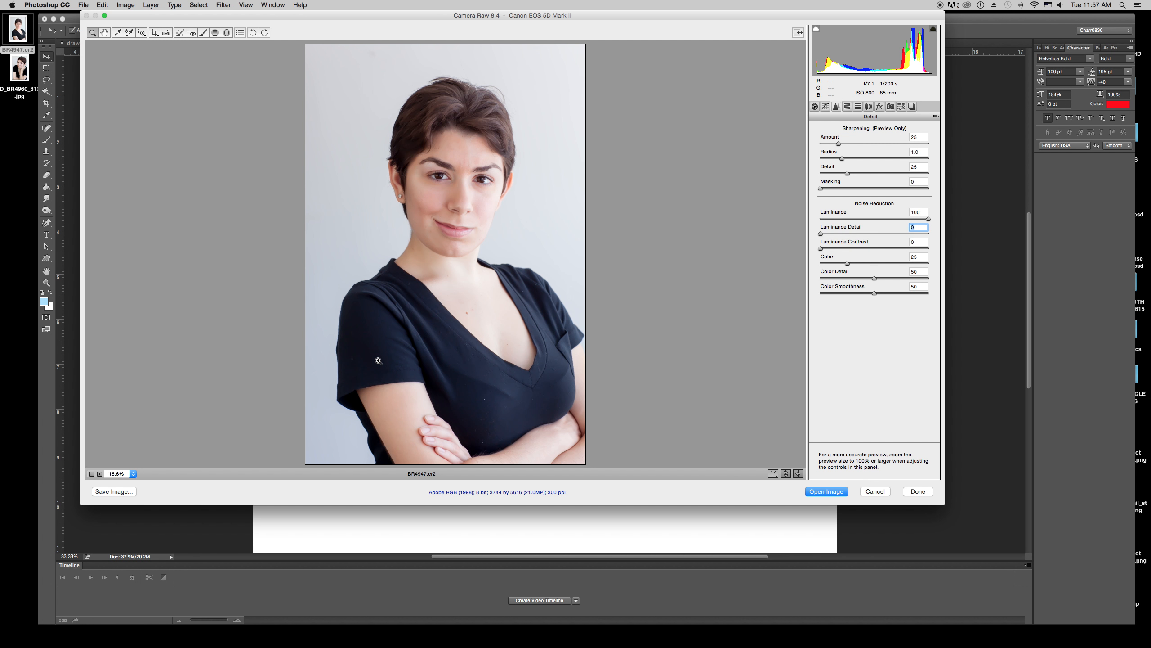
click(133, 473)
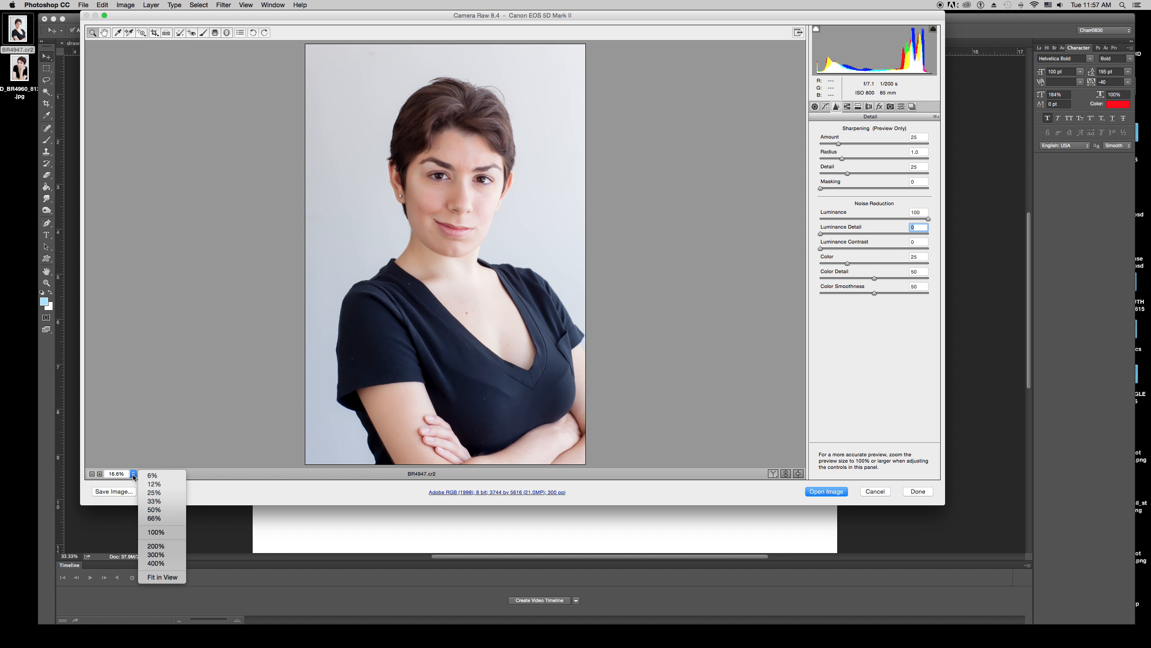
click(148, 532)
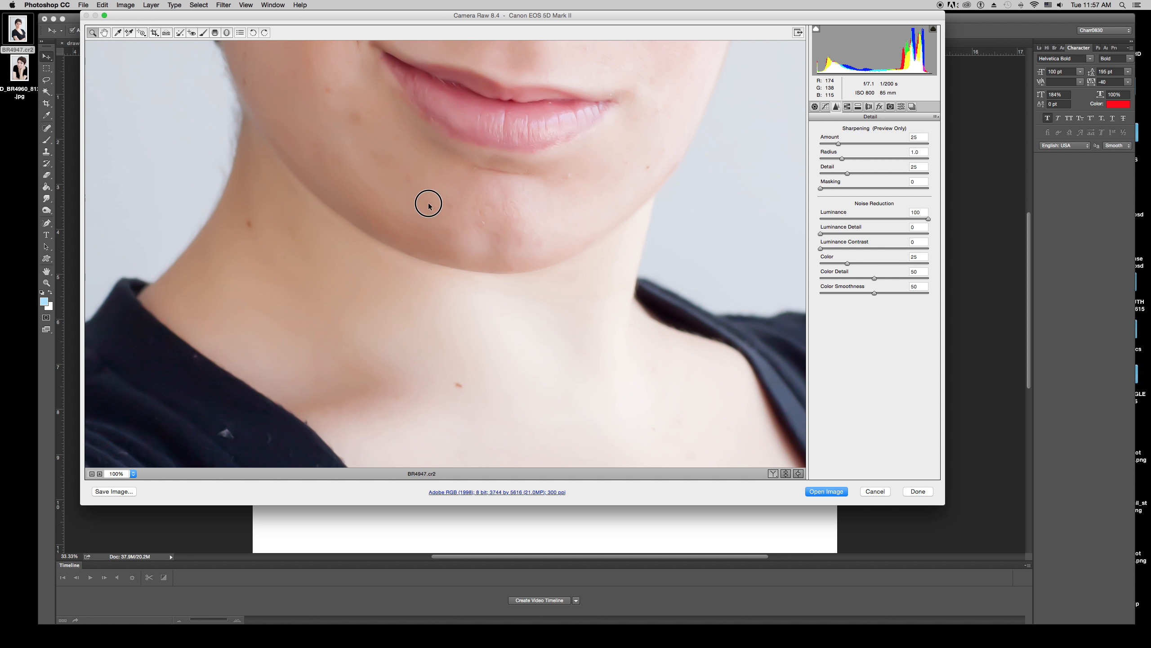
drag(427, 203, 442, 437)
drag(447, 172, 408, 227)
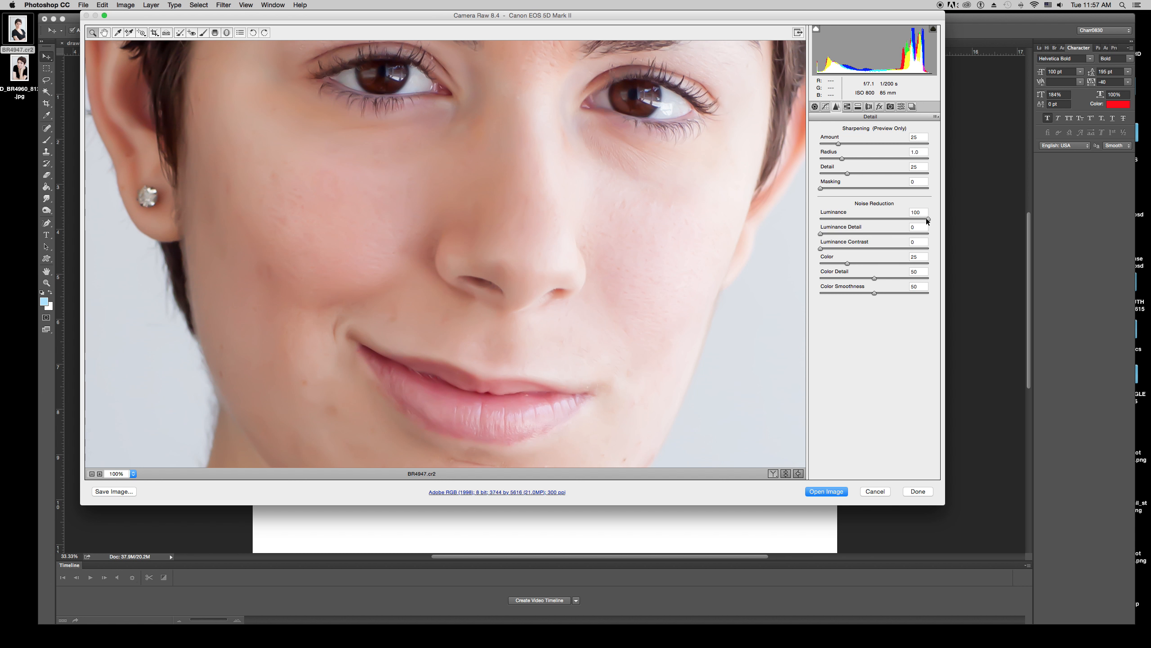
drag(926, 218, 843, 233)
Examine the skin across the face at 100% to judge the noise reduction.
scroll(687, 250, down, 8)
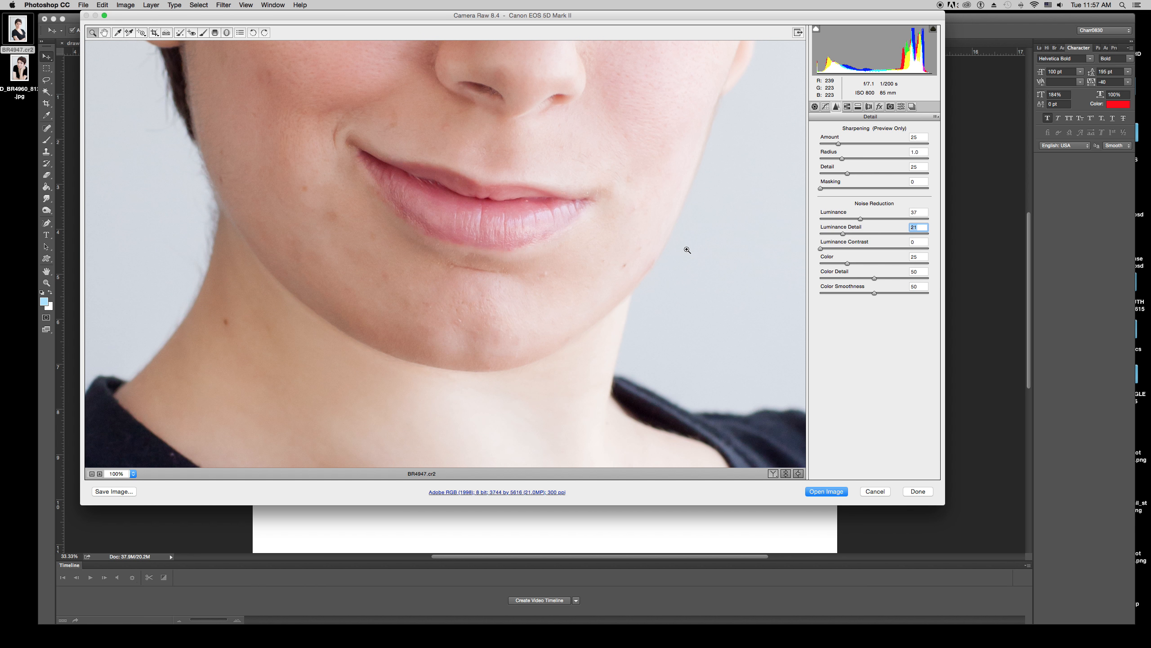
scroll(687, 250, up, 8)
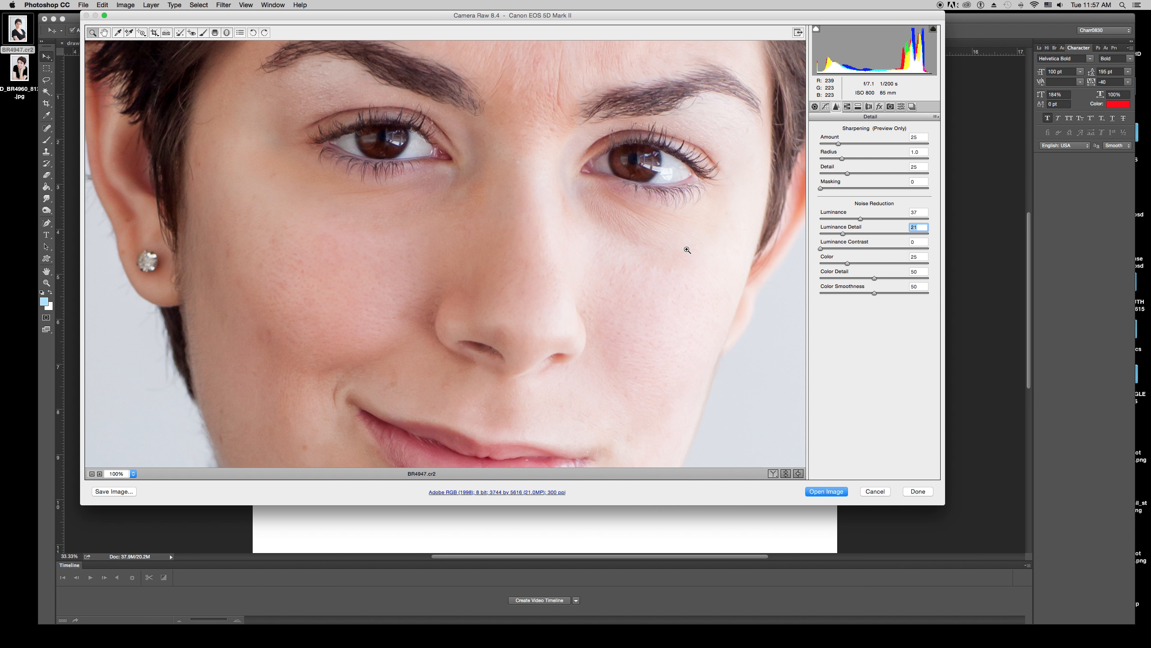
scroll(688, 250, up, 4)
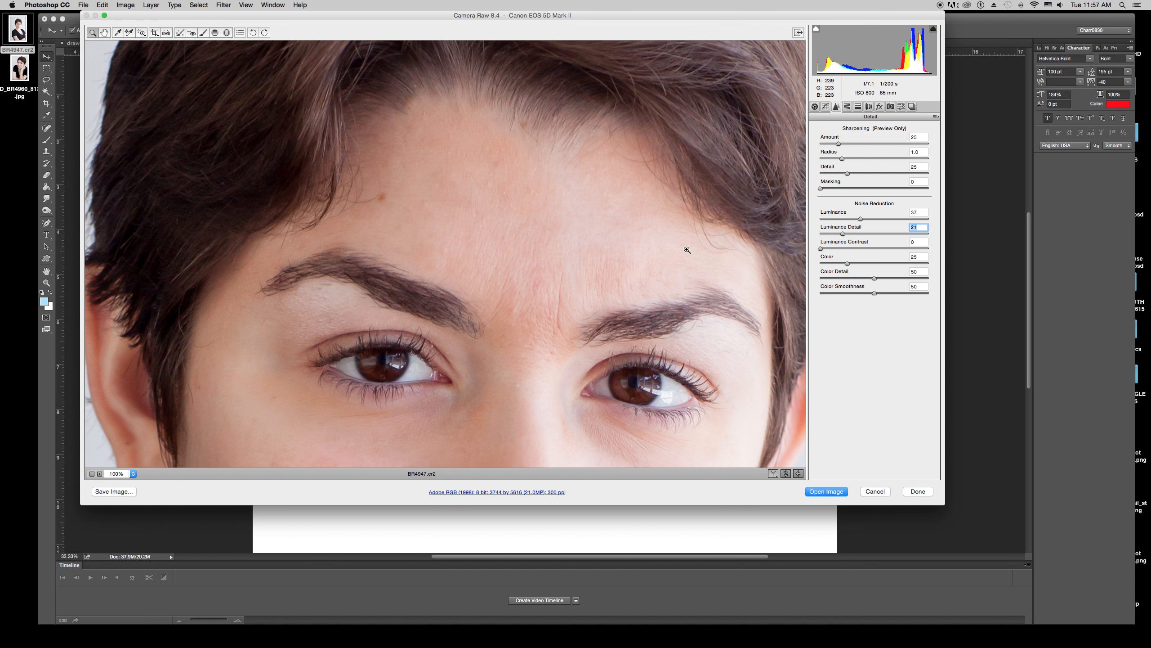
scroll(688, 250, down, 4)
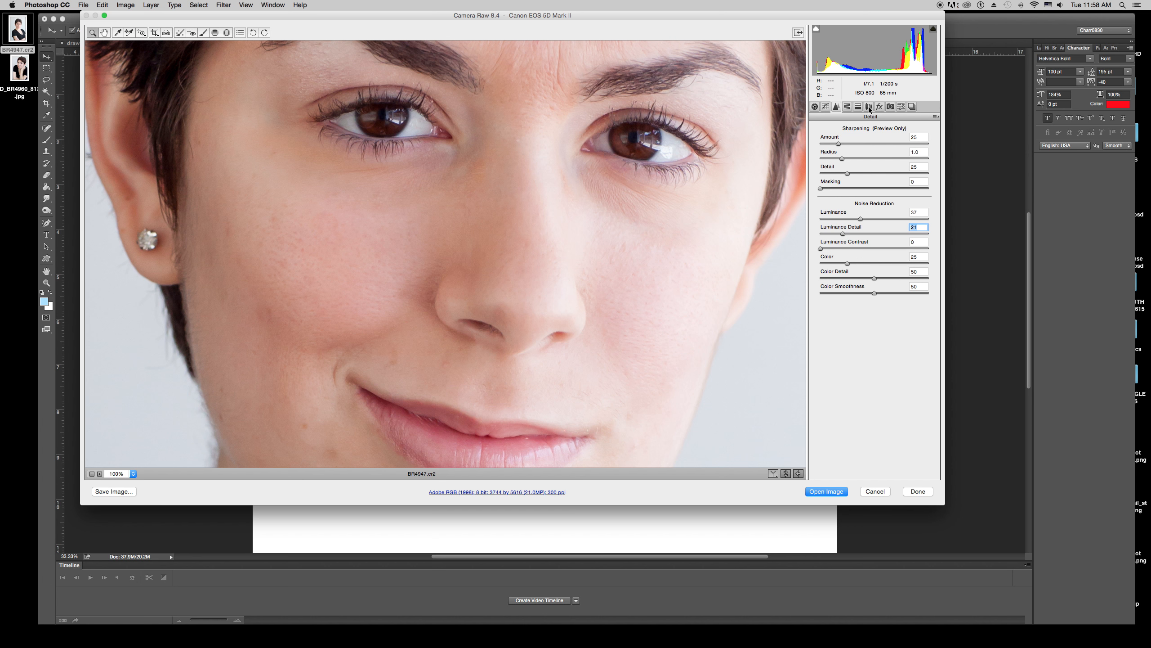
In Lens Corrections, try a Lens Vignetting Amount of -100 with Midpoint 0 on the full image.
click(869, 108)
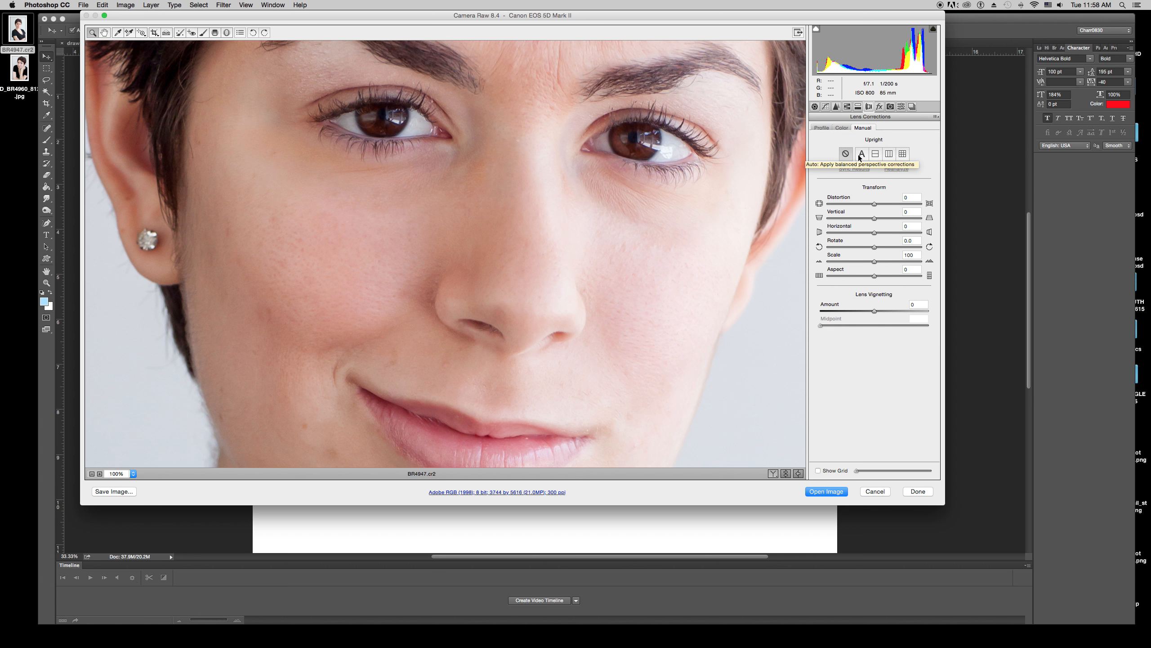
key(super+0)
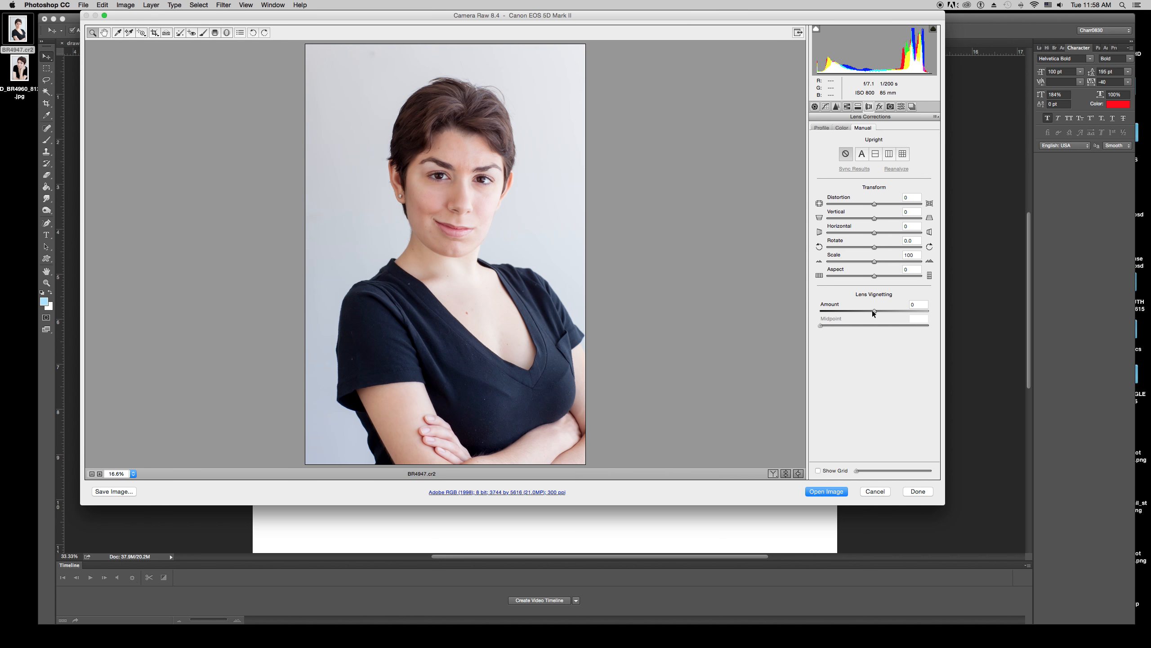
drag(872, 310, 805, 311)
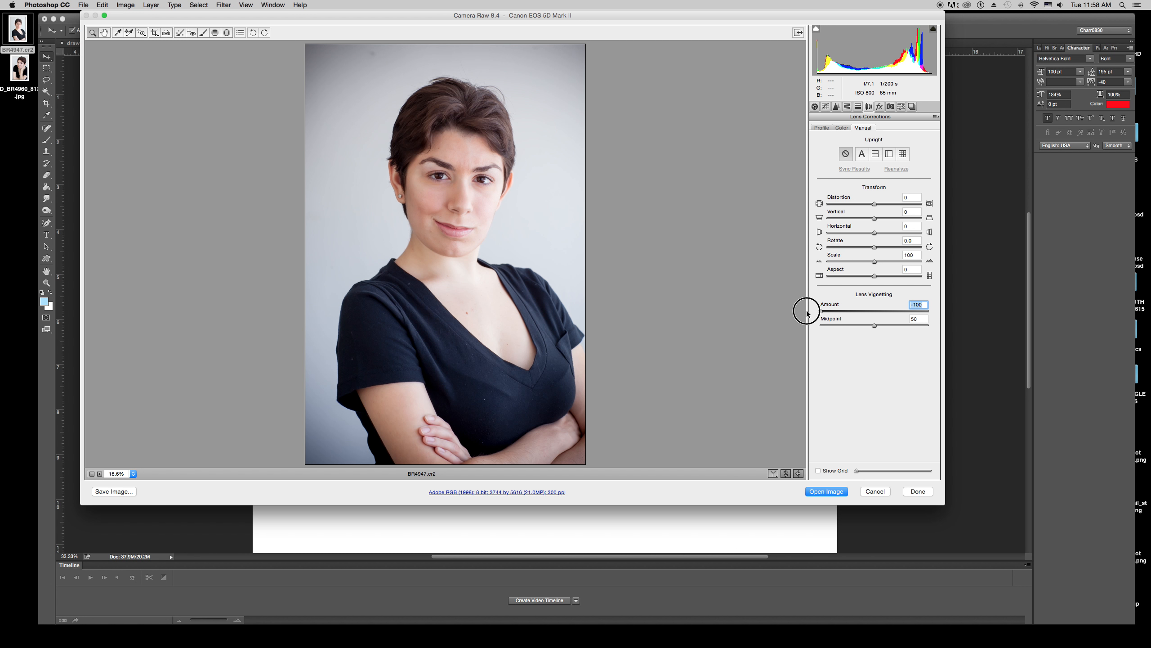
drag(873, 325, 777, 330)
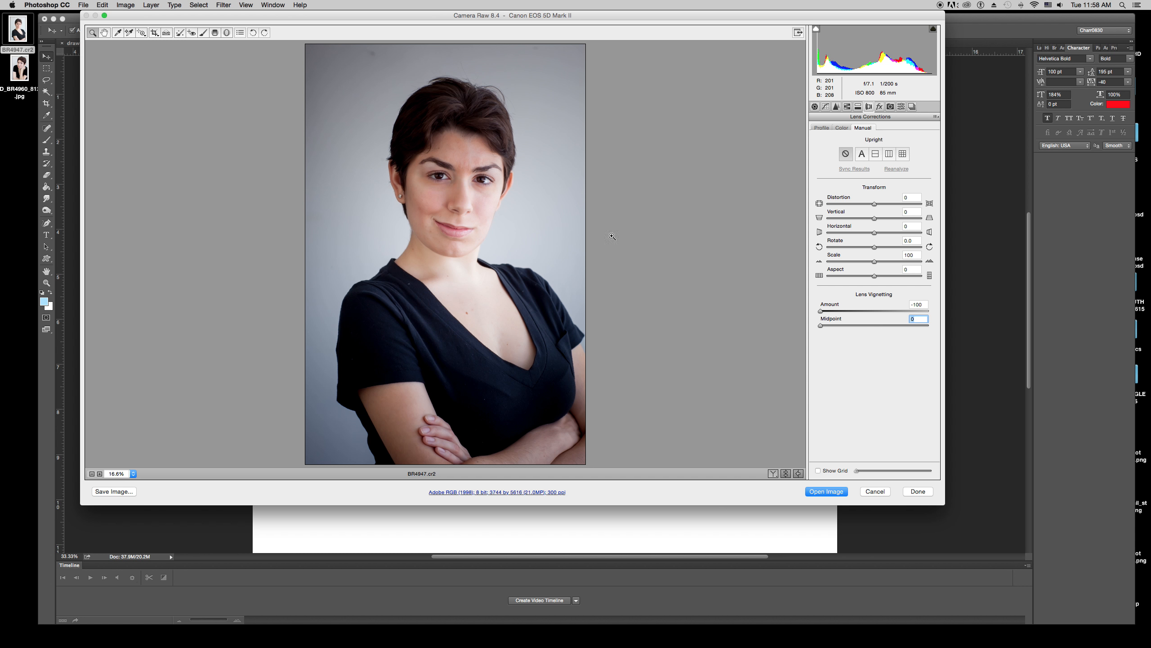
drag(821, 326, 872, 325)
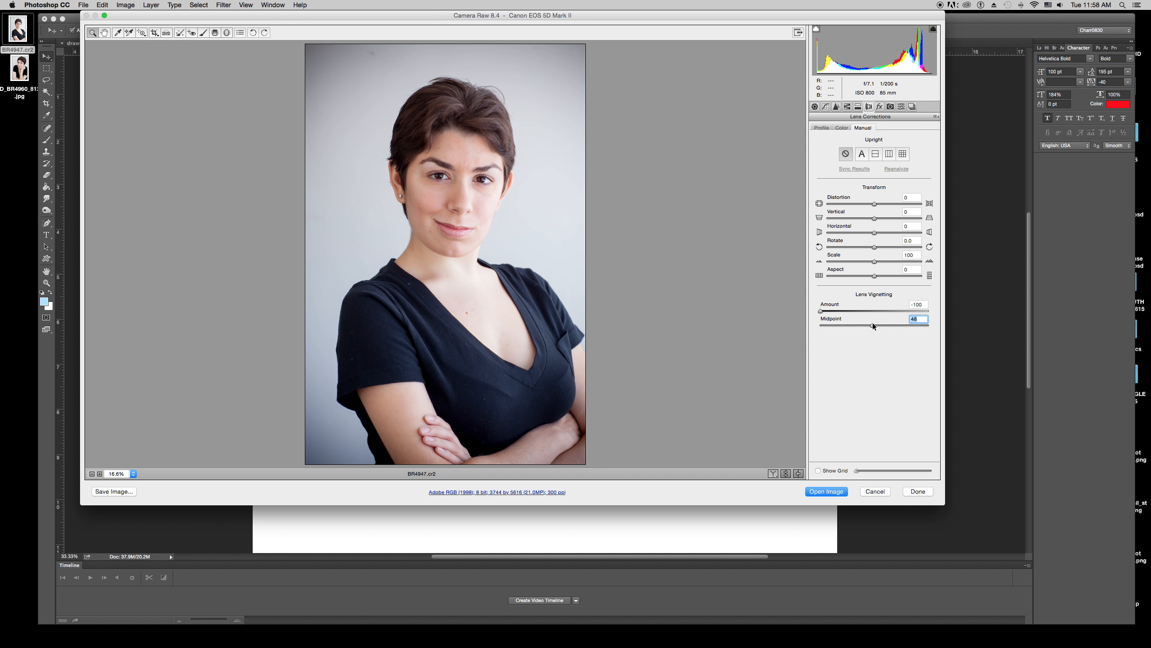
text(0)
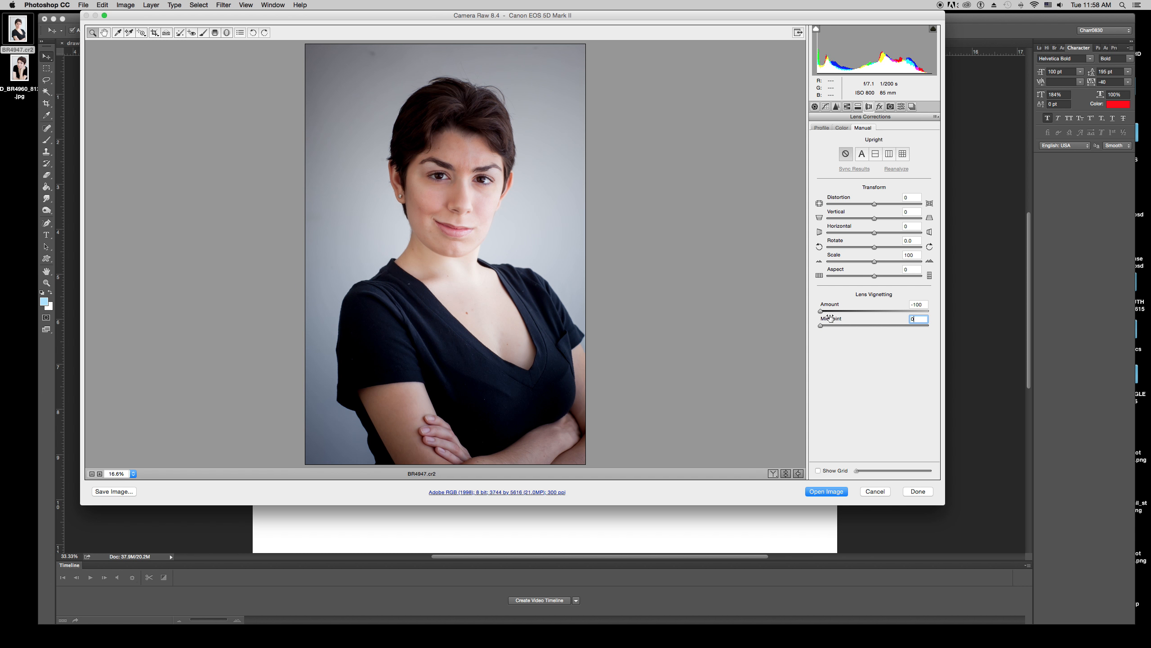
Try a vignetting Amount of +100 with Midpoint 0, then reset Amount to 0.
drag(820, 311, 928, 311)
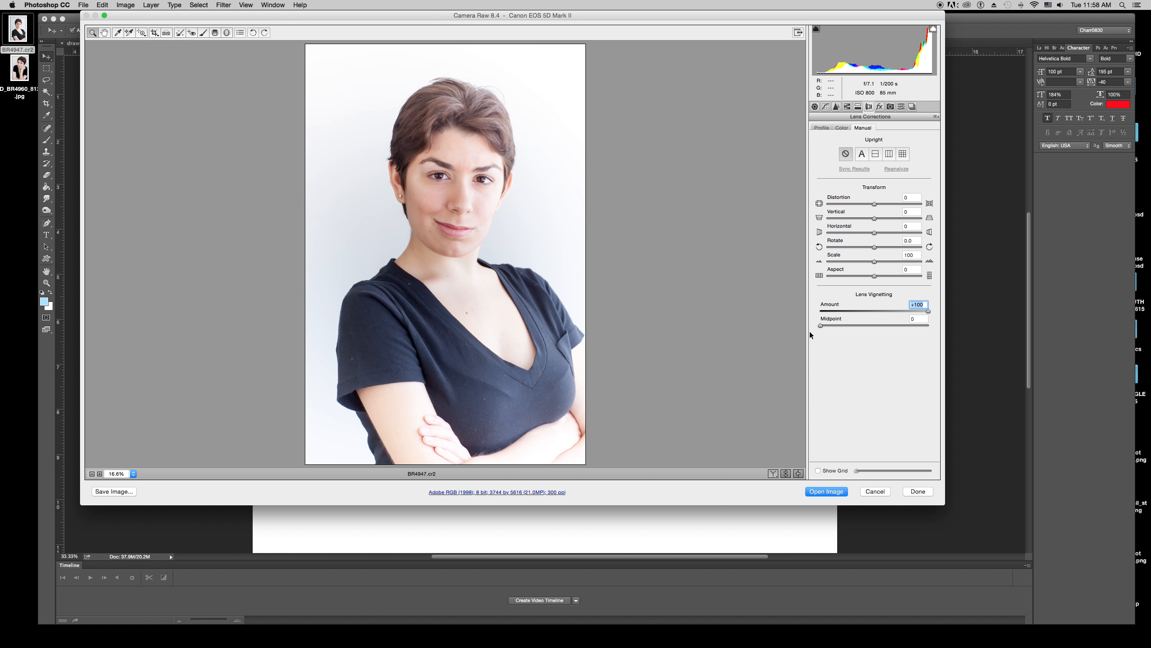
drag(821, 326, 874, 325)
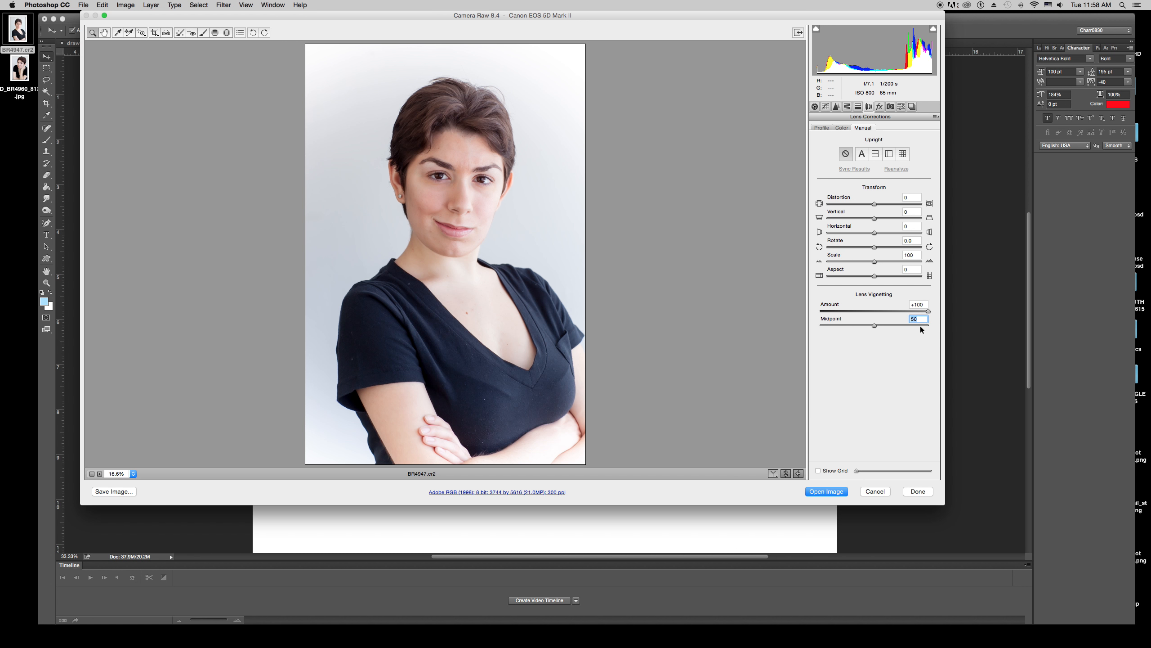
text(0)
drag(927, 311, 871, 310)
text(0)
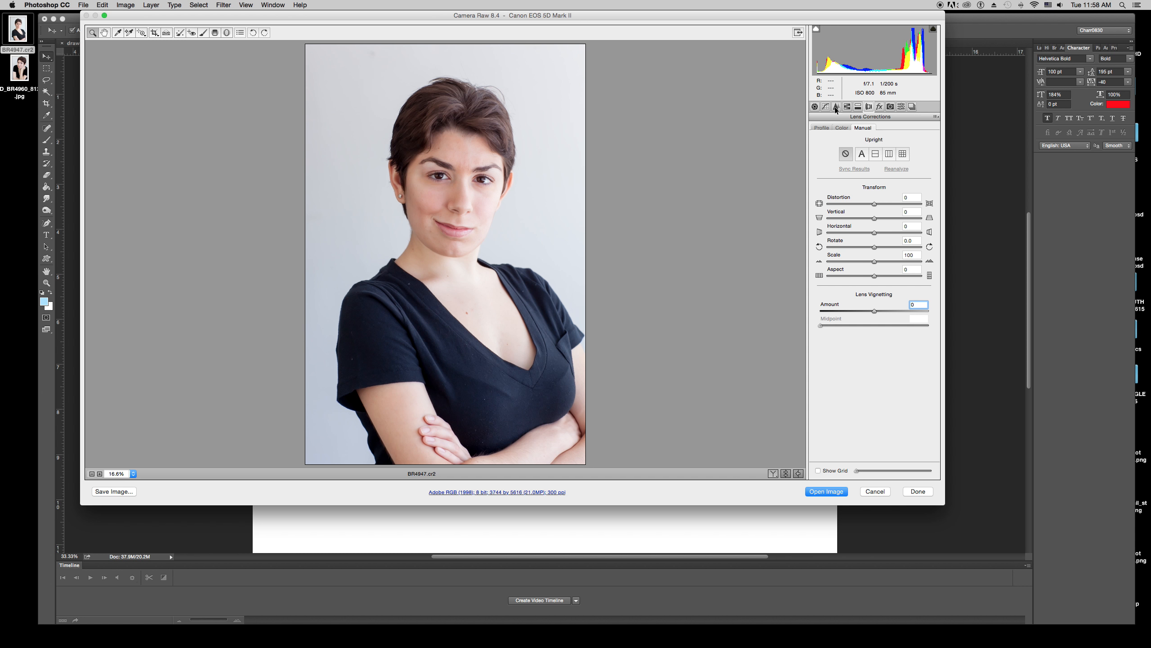
click(901, 107)
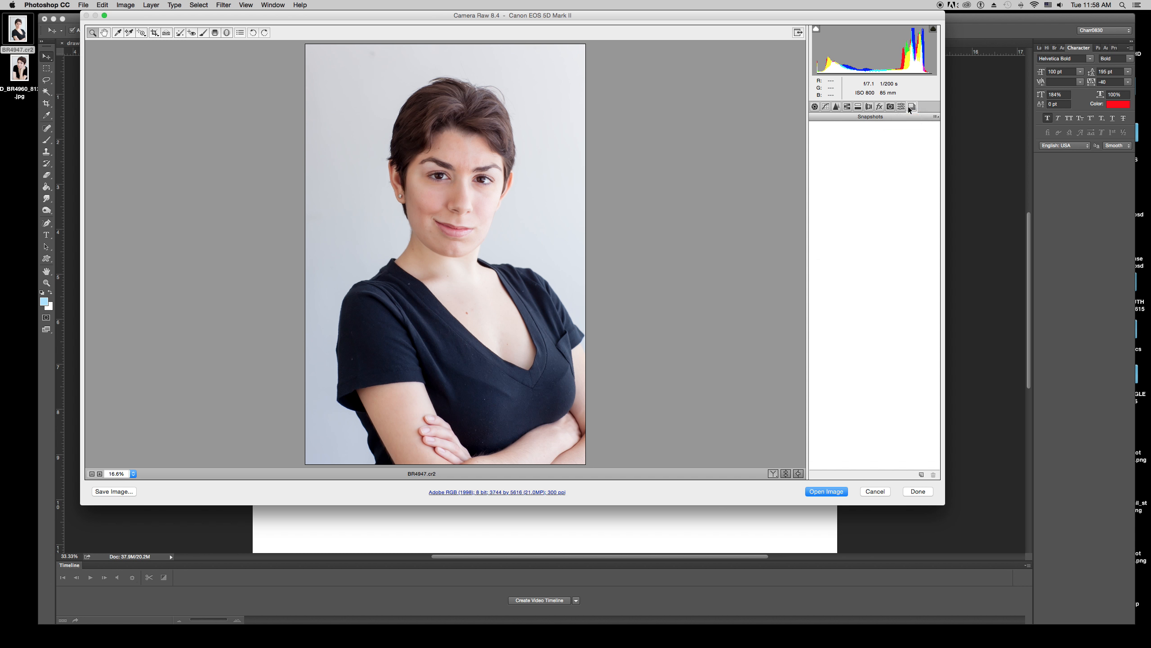
click(815, 107)
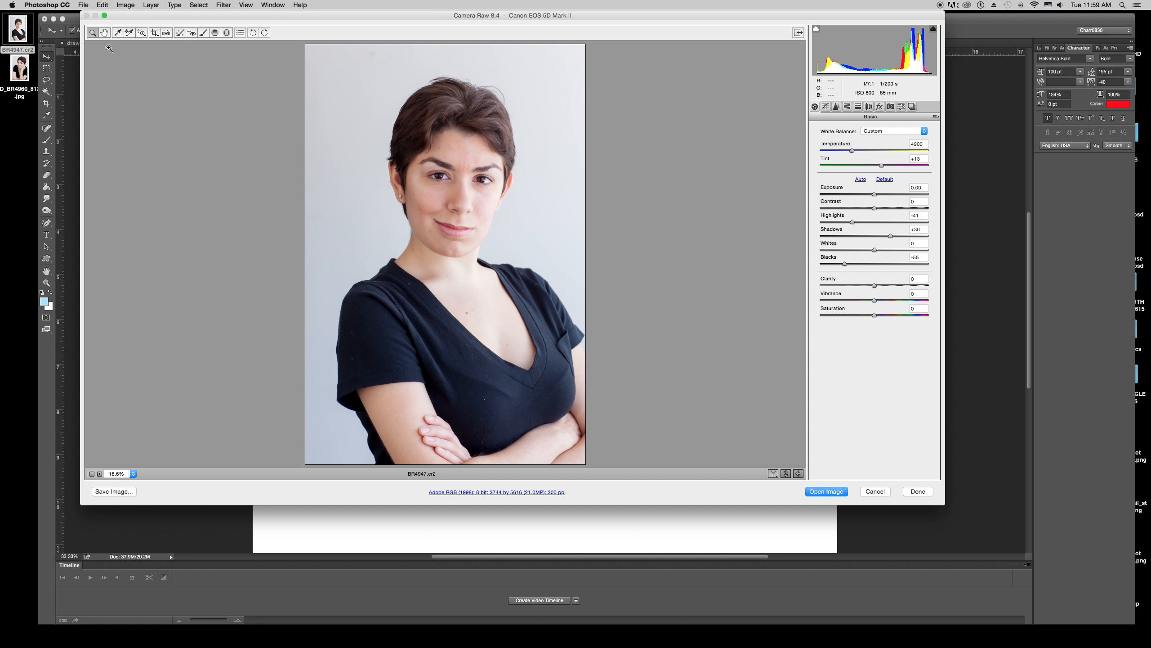
click(253, 34)
click(253, 33)
click(253, 33)
click(254, 34)
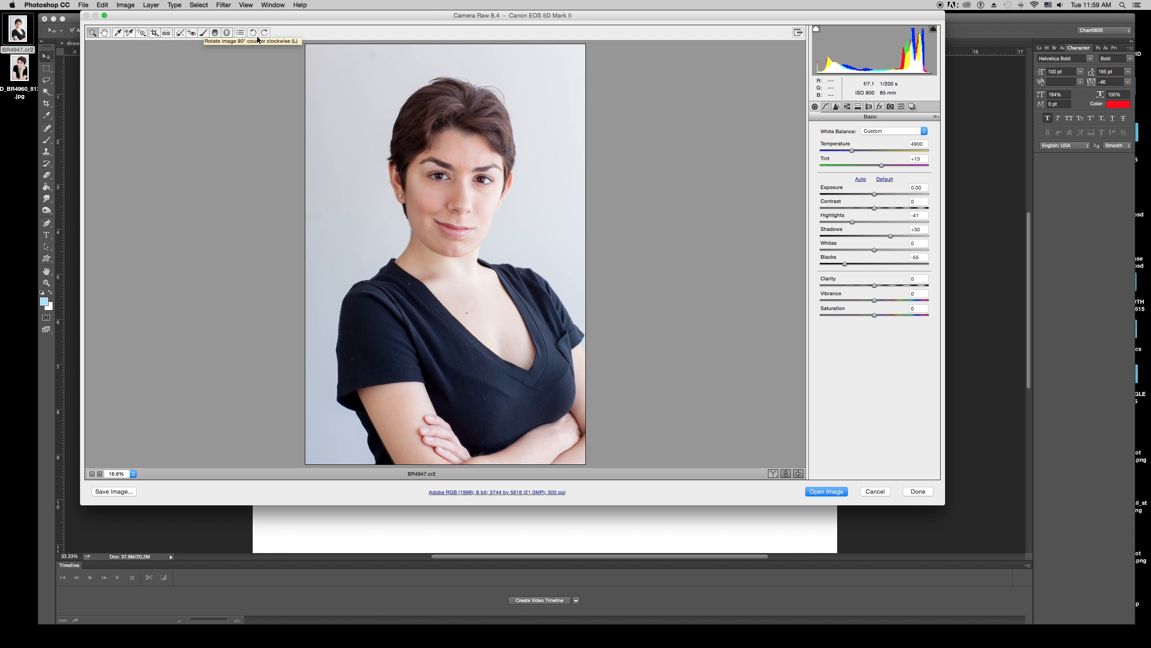
Choose Spot Removal in Heal mode at 100% zoom, set the brush Size to 9, and heal a blemish on the chin.
click(180, 35)
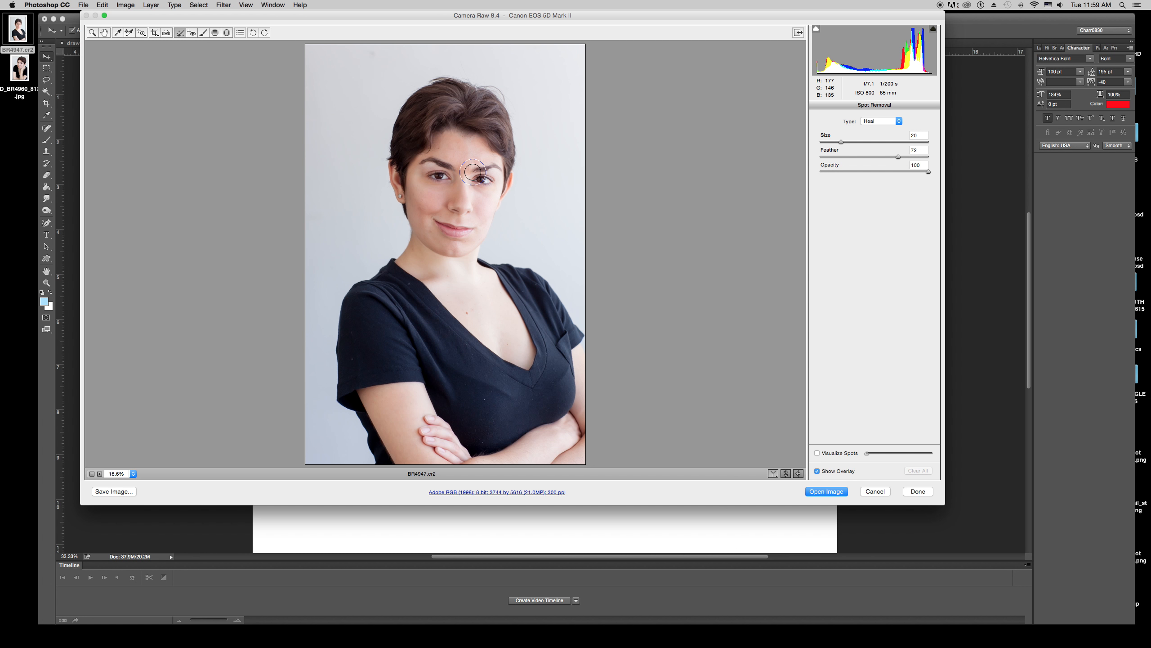
key(super+equal)
key(super+equal)
key(super+equal)
key(super+equal)
key(super+equal)
key(bracketright)
key(bracketright)
key(bracketright)
key(bracketright)
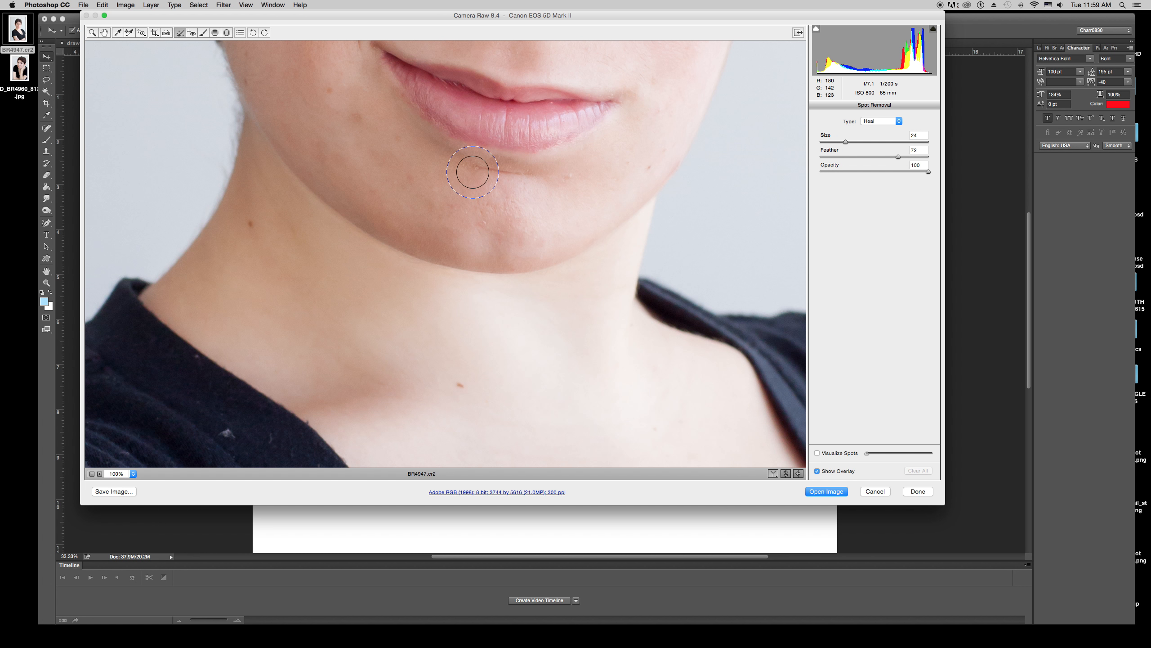
key(bracketright)
key(bracketright)
key(bracketright)
key(bracketright)
key(bracketright)
key(bracketright)
key(bracketright)
key(bracketright)
key(bracketright)
key(bracketright)
key(bracketright)
key(bracketright)
key(bracketright)
key(bracketright)
key(bracketright)
key(bracketright)
key(bracketright)
key(bracketright)
key(bracketleft)
key(bracketleft)
key(bracketleft)
key(bracketleft)
key(bracketleft)
key(bracketleft)
key(bracketleft)
key(bracketleft)
key(bracketleft)
key(bracketleft)
key(bracketleft)
key(bracketleft)
key(bracketleft)
key(bracketleft)
key(bracketleft)
key(bracketleft)
key(bracketleft)
key(bracketleft)
key(bracketleft)
key(bracketleft)
key(bracketright)
key(bracketright)
key(bracketleft)
key(bracketleft)
key(bracketleft)
key(bracketleft)
key(bracketleft)
key(bracketleft)
key(bracketleft)
key(bracketleft)
key(bracketleft)
key(bracketleft)
key(bracketleft)
key(bracketleft)
key(bracketleft)
key(bracketleft)
key(bracketleft)
click(483, 222)
Heal three more blemishes around the chin and below the lower lip.
click(571, 177)
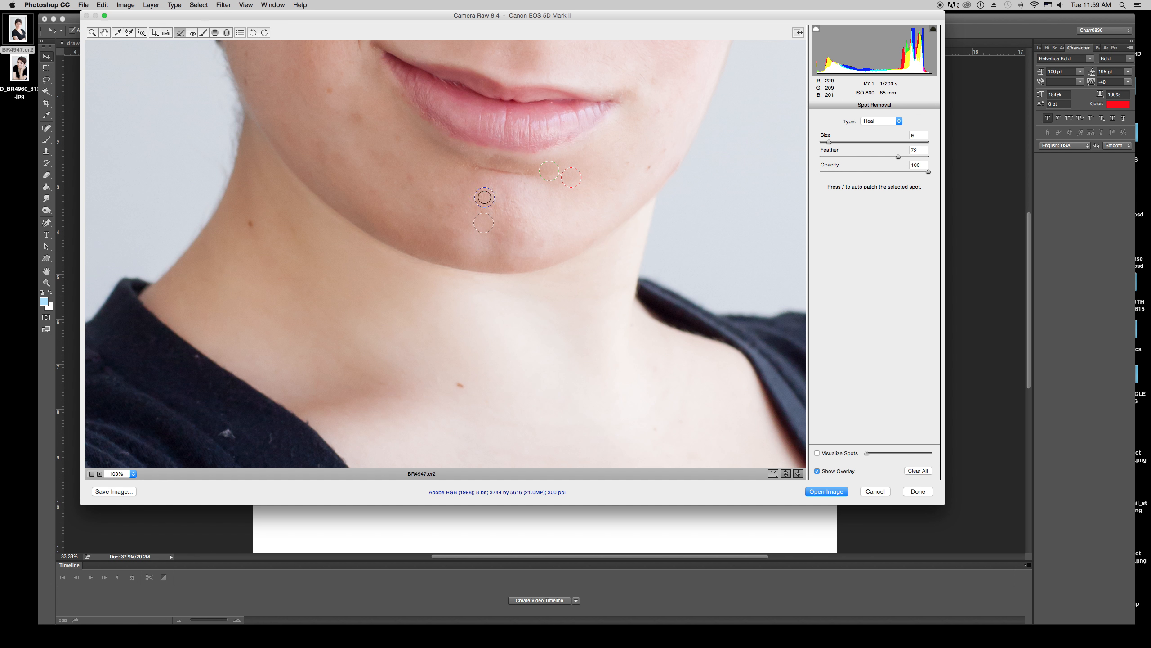
click(358, 119)
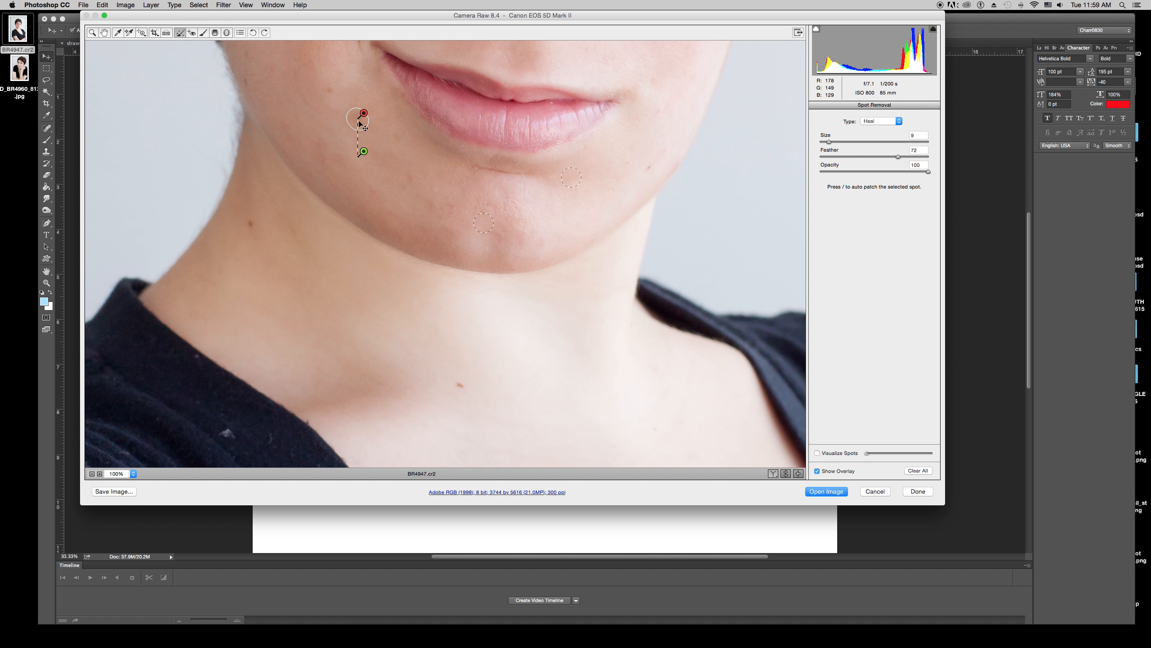
click(410, 180)
Heal a blemish on the cheek beside the smile line.
scroll(612, 185, up, 5)
scroll(611, 185, down, 4)
scroll(610, 185, up, 10)
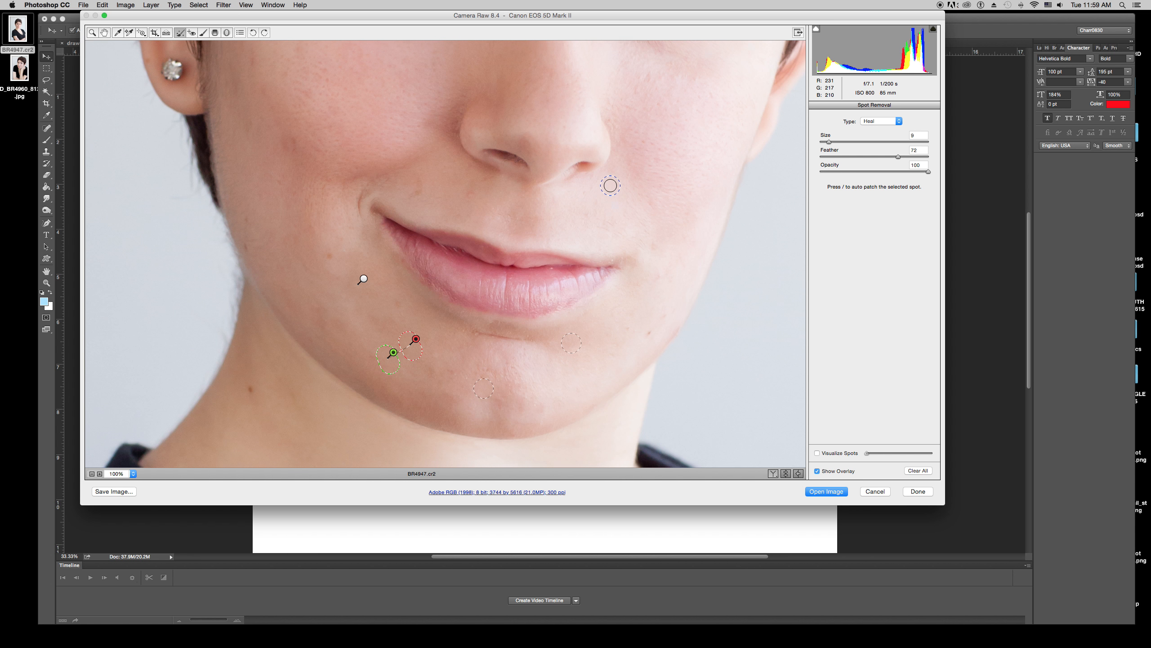
click(417, 269)
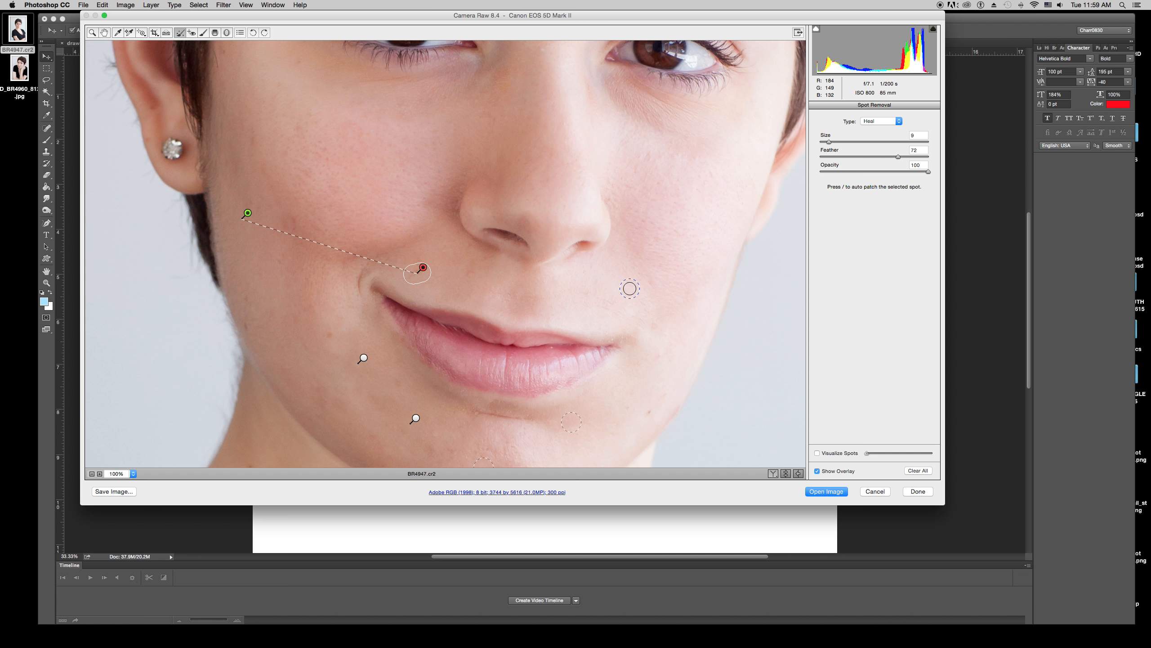
Heal a spot on the forehead between the eyebrows.
scroll(647, 289, up, 15)
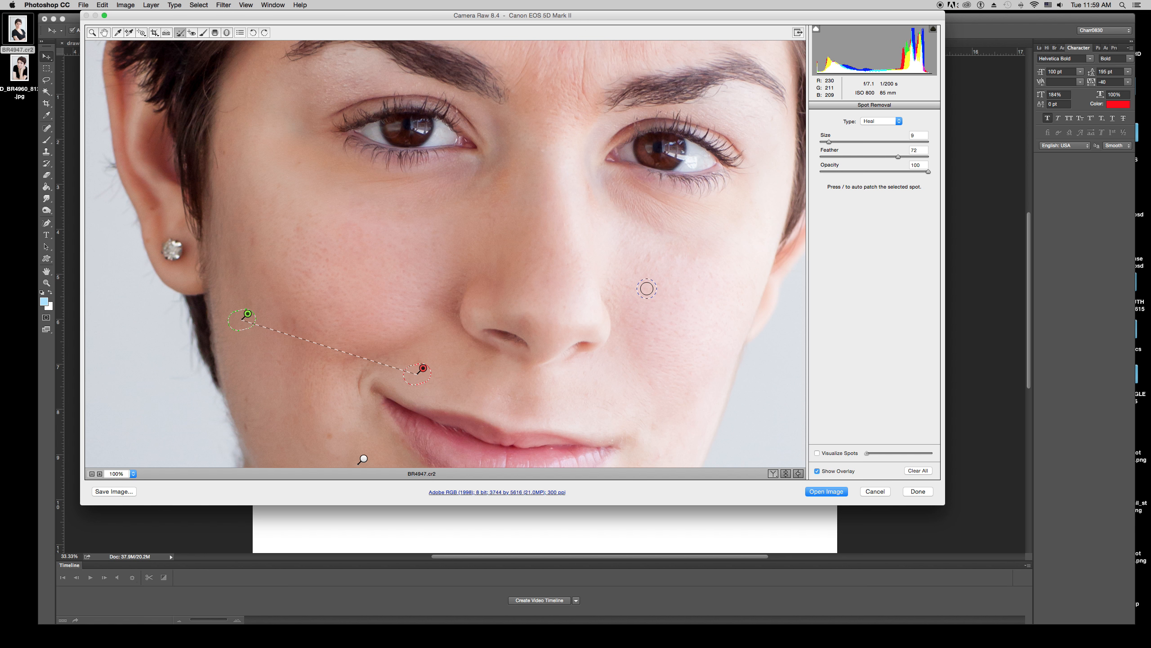
scroll(635, 291, up, 3)
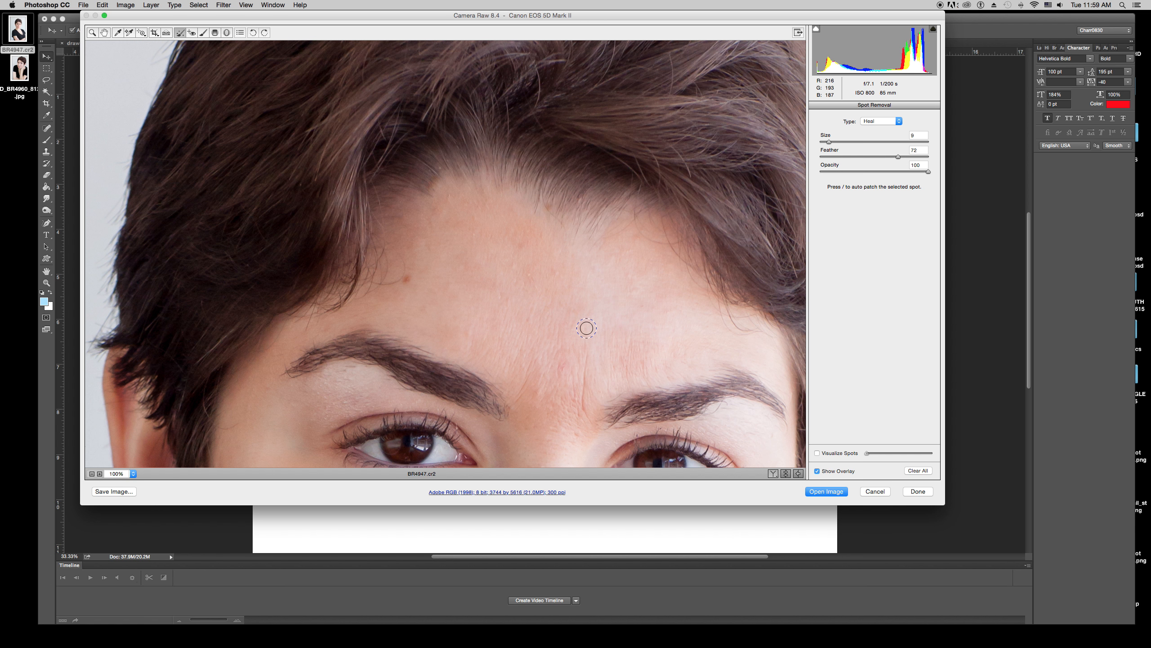
click(562, 370)
Save a copy of the image as a TIFF file in the same location.
click(116, 491)
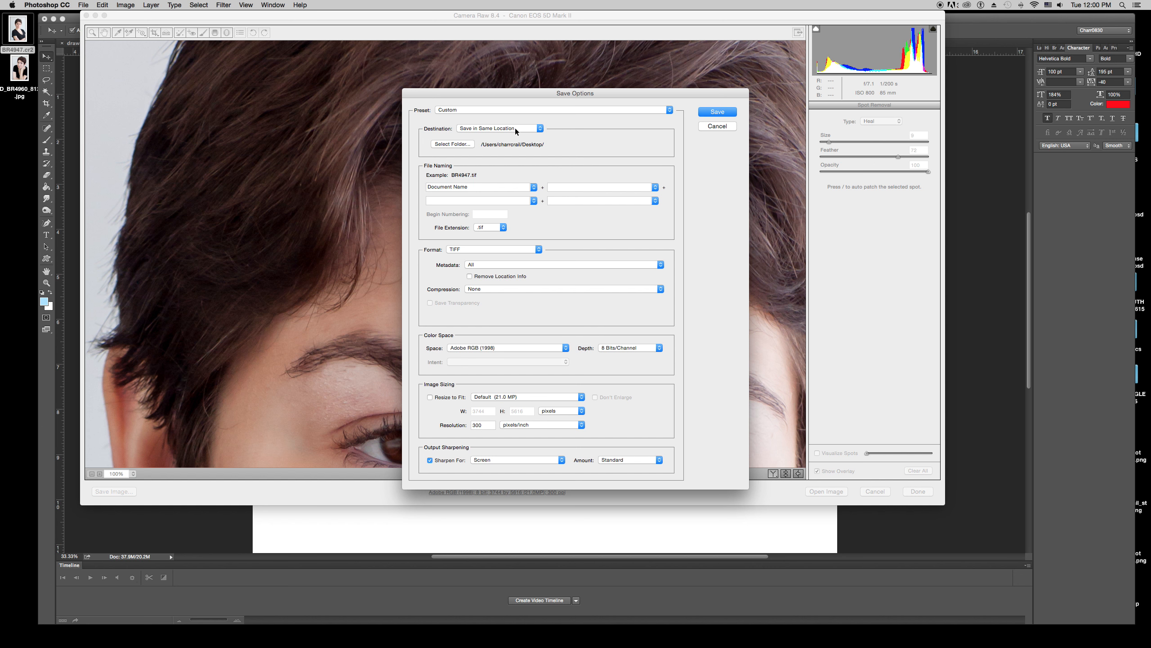
click(484, 250)
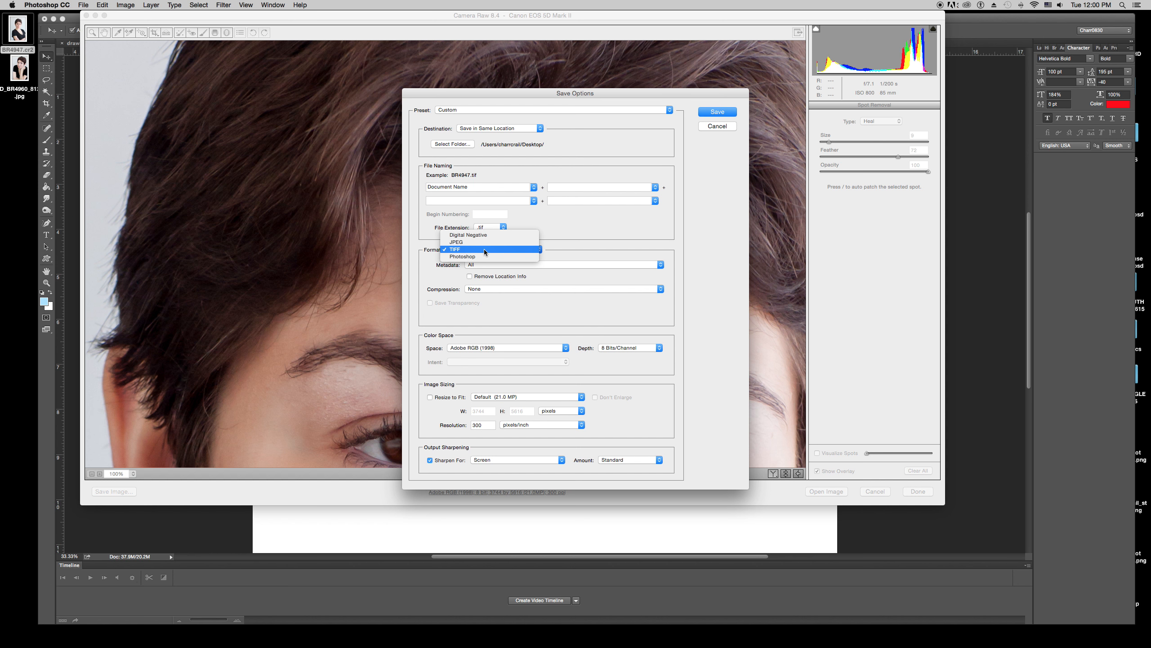
click(483, 249)
click(484, 249)
click(484, 250)
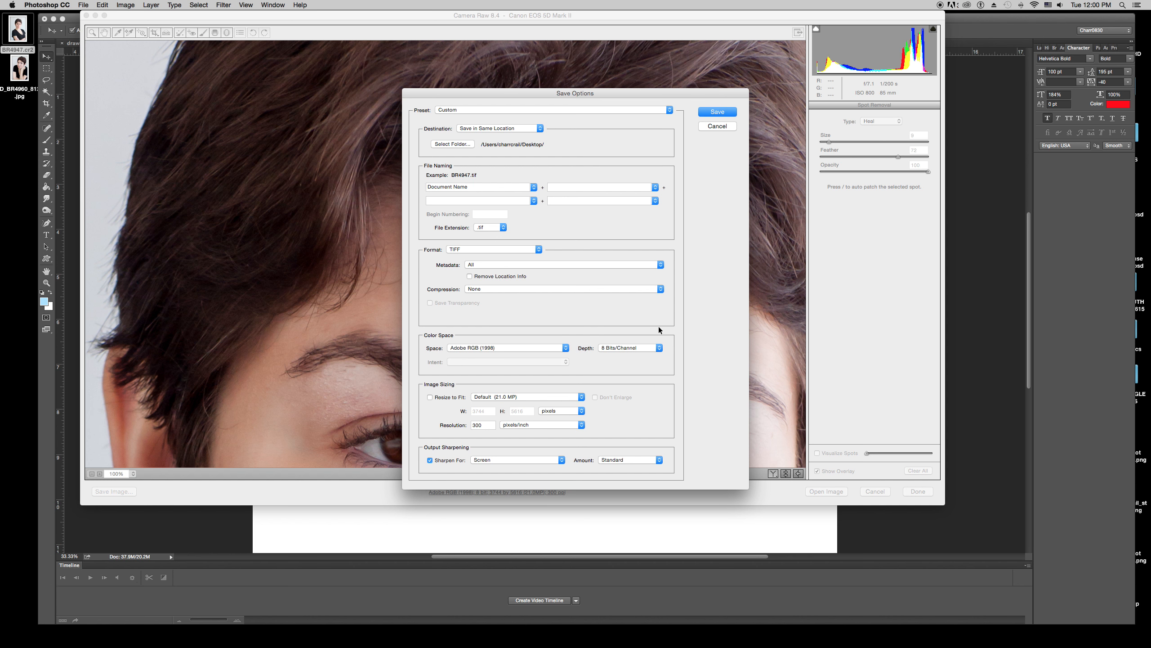
click(717, 113)
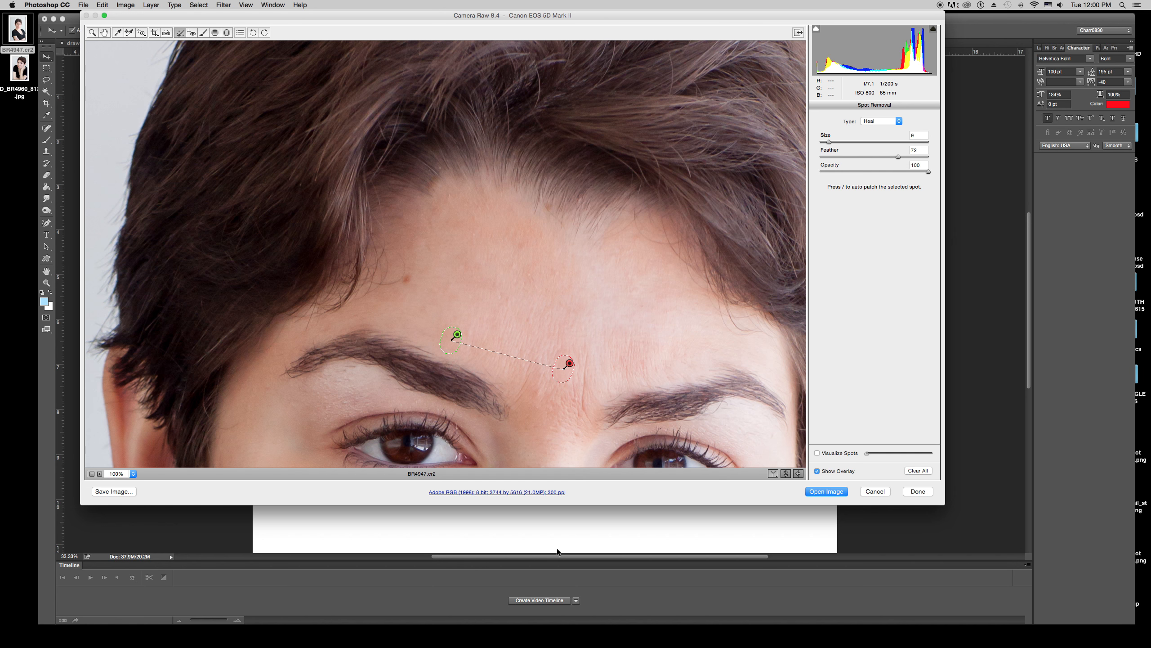
Open the developed image in Photoshop and apply a Camera Raw Filter with the Temperature nudged slightly warmer.
click(826, 491)
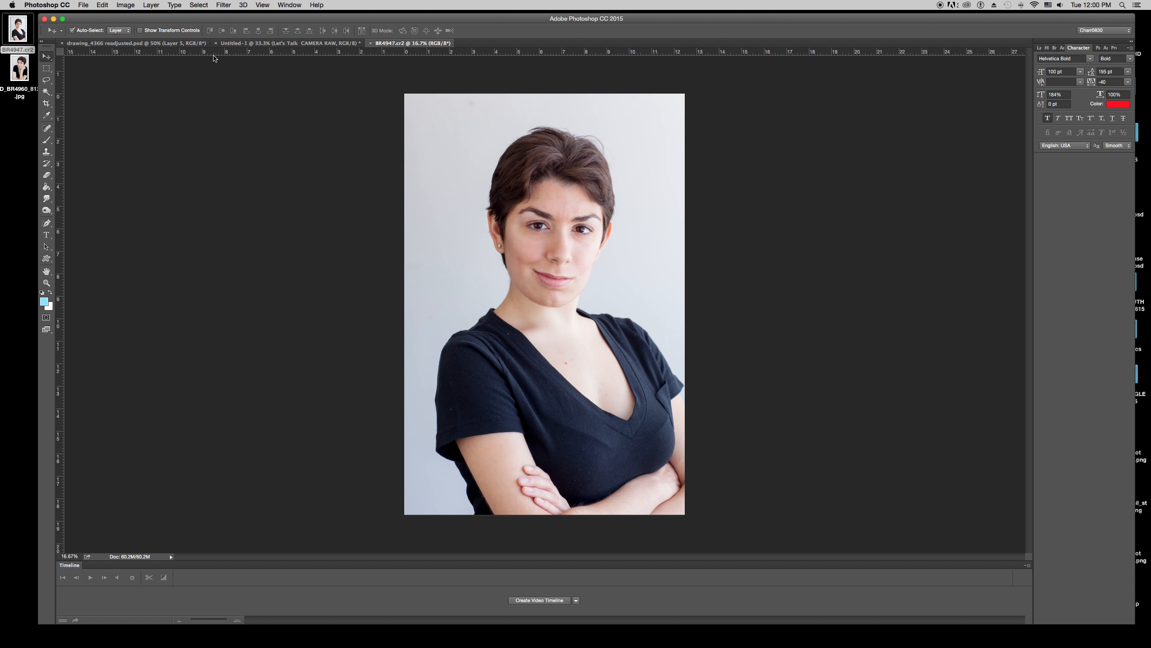
click(223, 6)
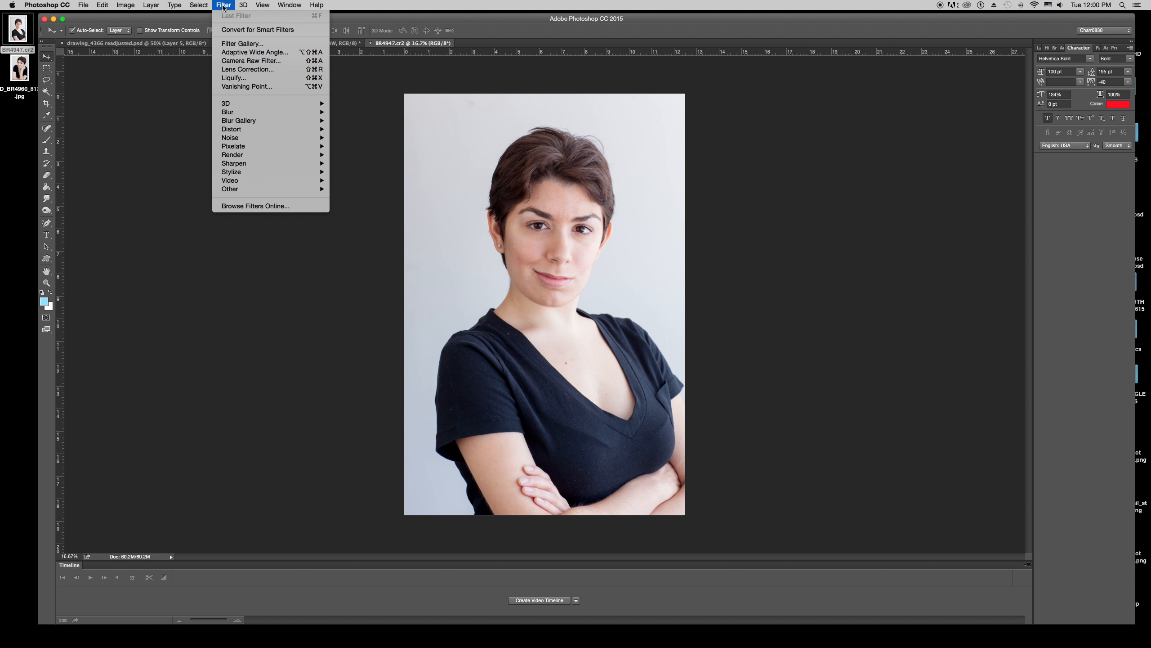
click(230, 62)
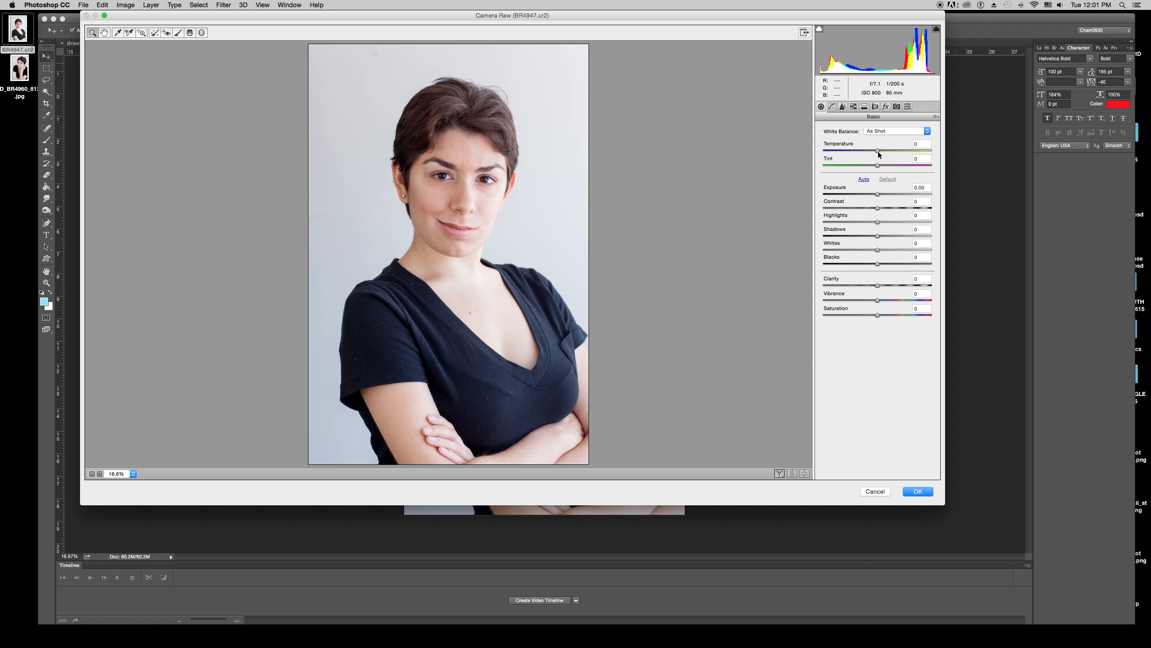
drag(878, 154, 881, 151)
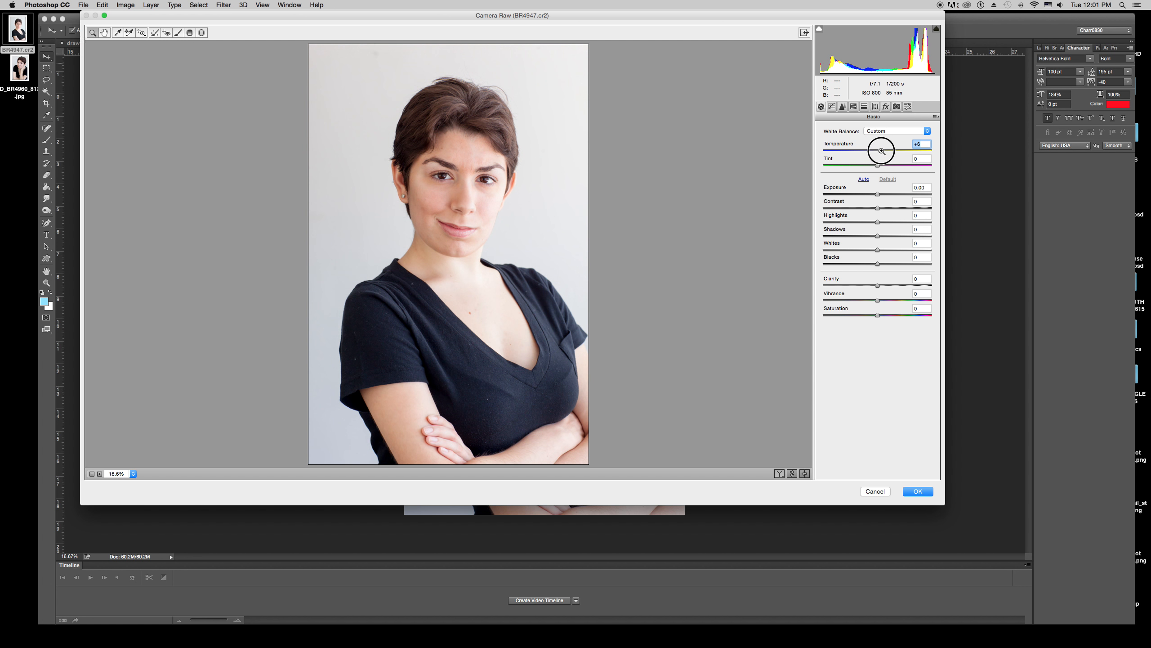
click(915, 491)
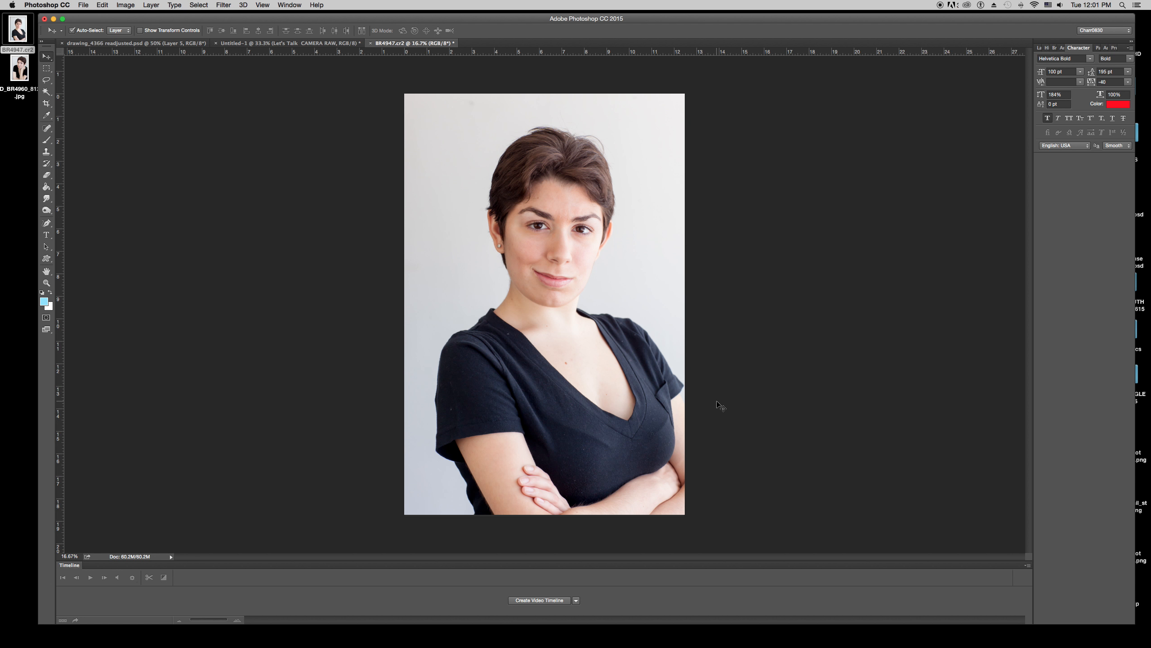
mouse_move(687, 639)
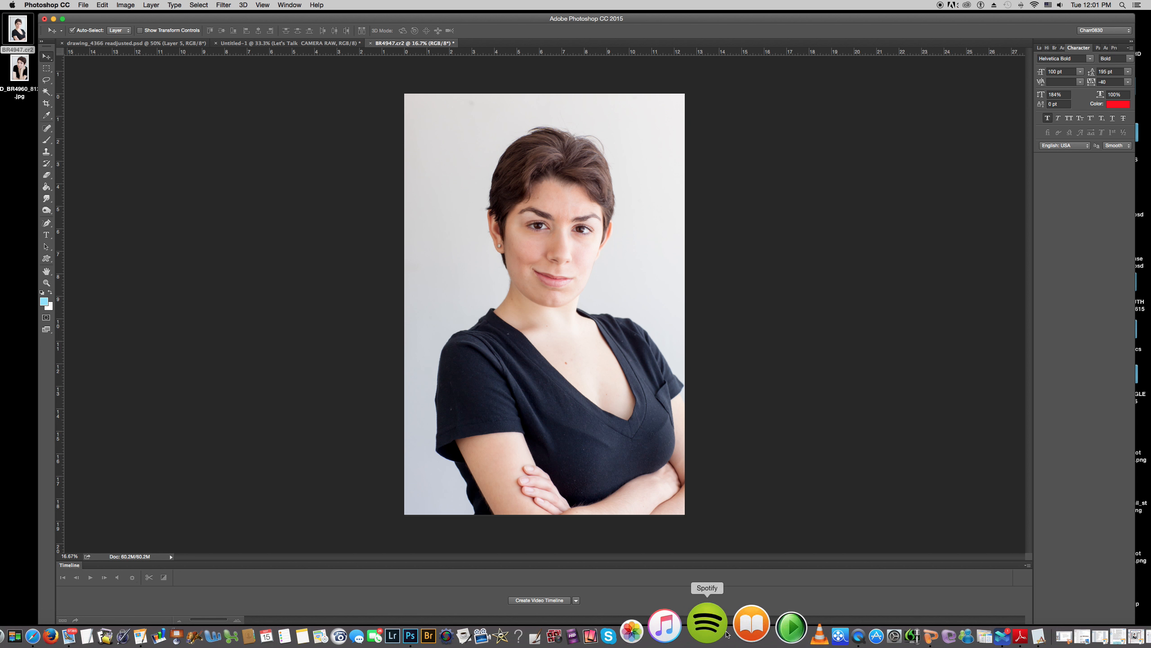
right_click(804, 628)
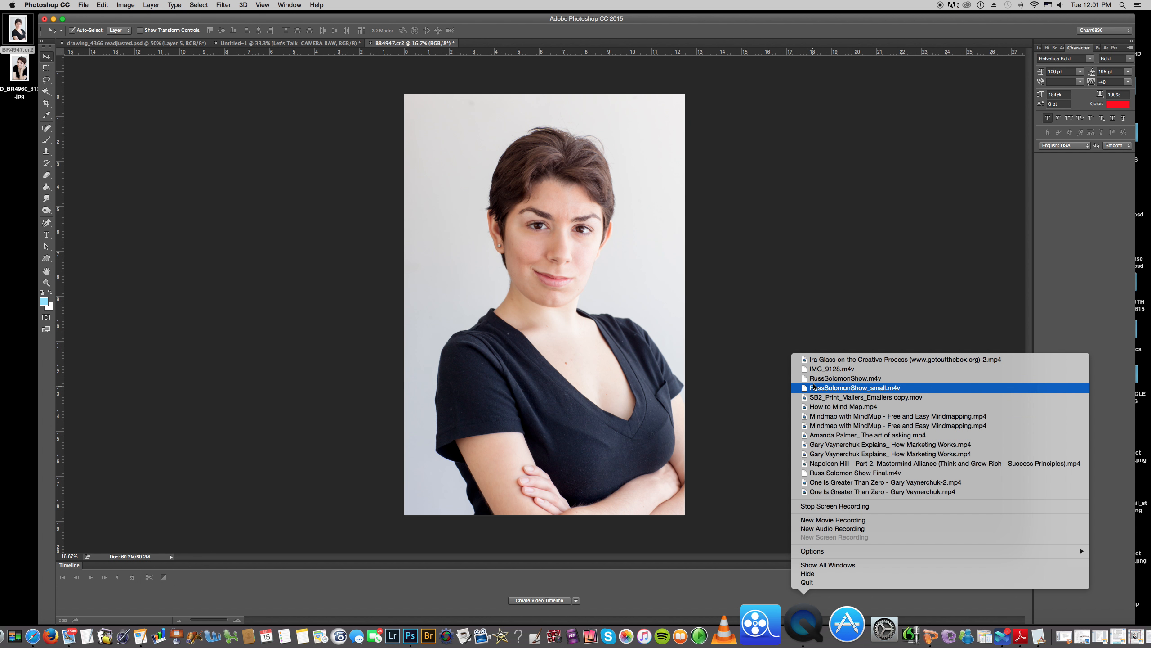